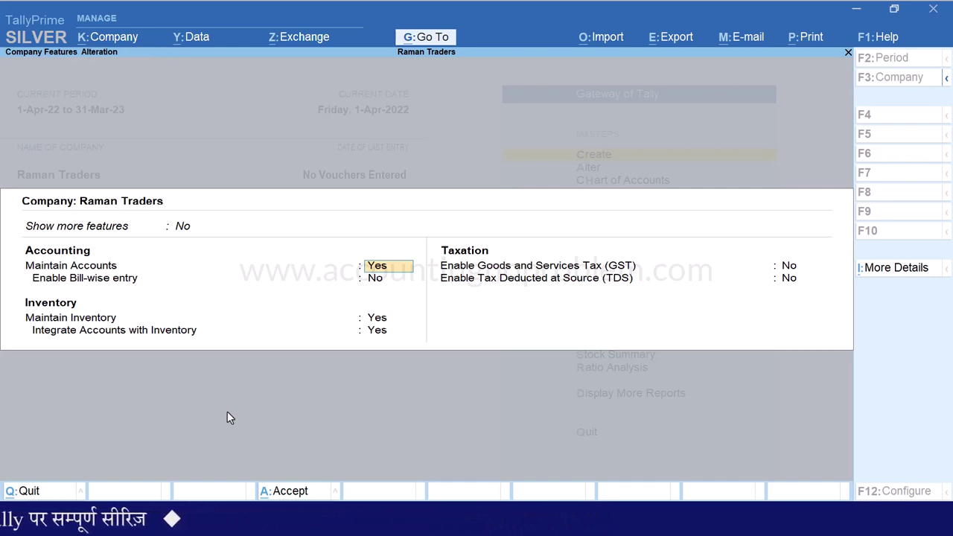
# Step: Set Show more features to Yes in the company features of Raman Traders
pyautogui.press('Up')
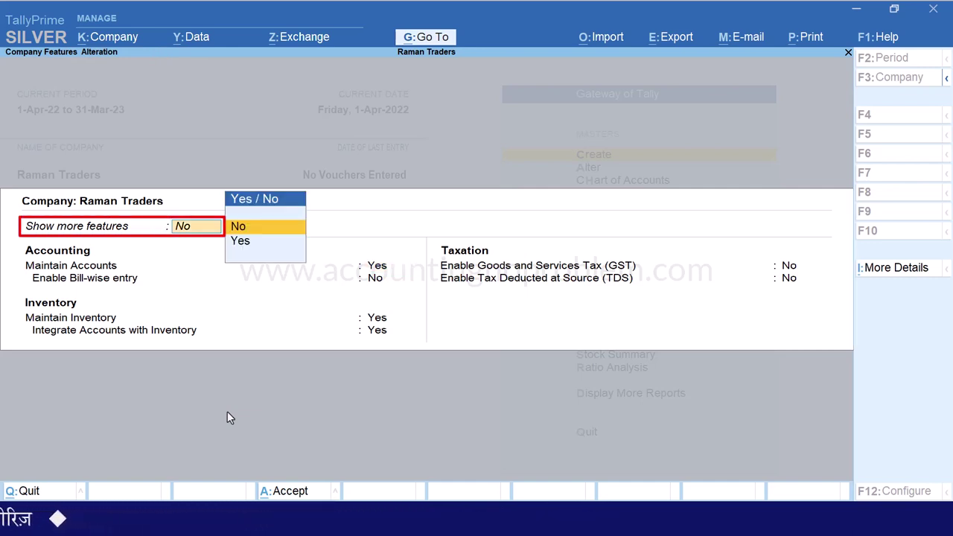
pyautogui.press('Down')
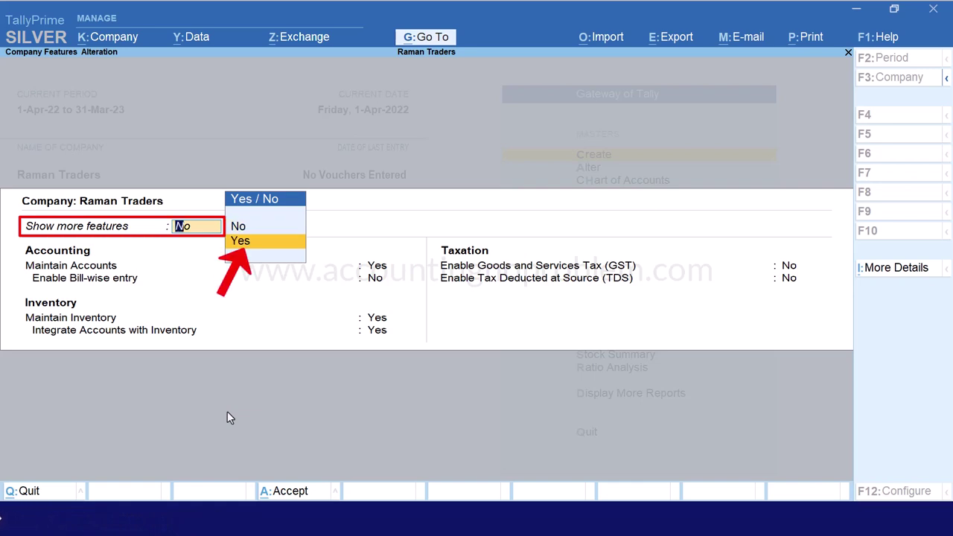
pyautogui.press('Return')
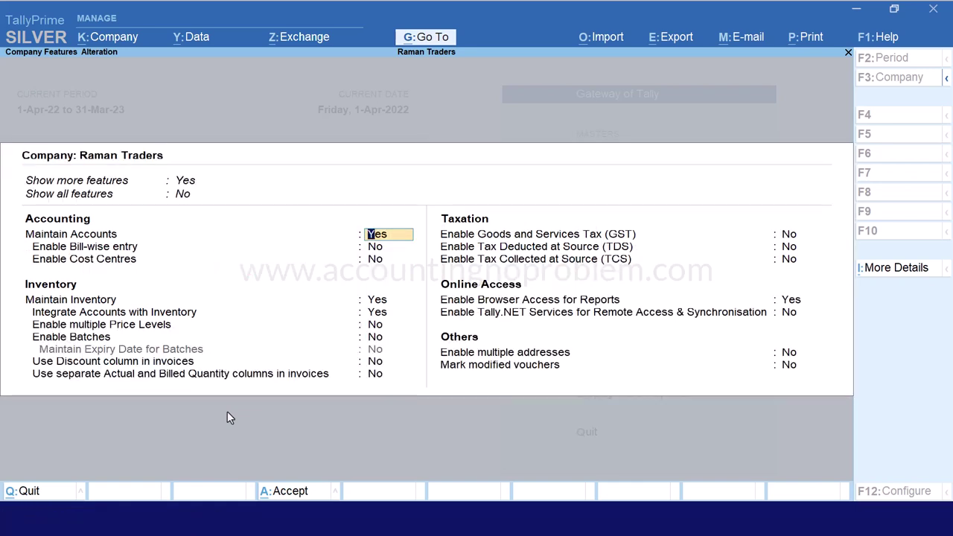
# Step: Set Enable Batches and Maintain Expiry Date for Batches to Yes and save the company features
pyautogui.press('Down')
pyautogui.press('Down')
pyautogui.press('Down')
pyautogui.press('Down')
pyautogui.press('Down')
pyautogui.press('Down')
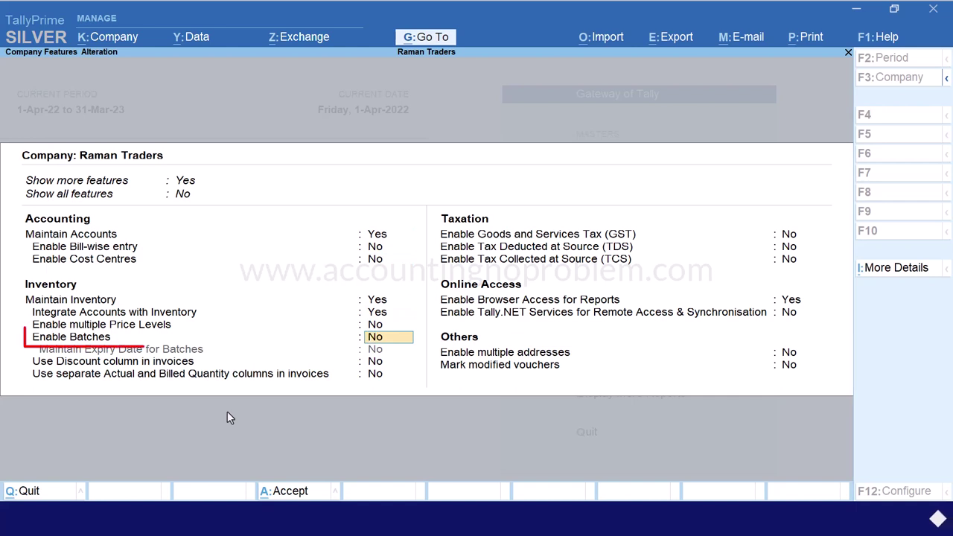
pyautogui.write('yes')
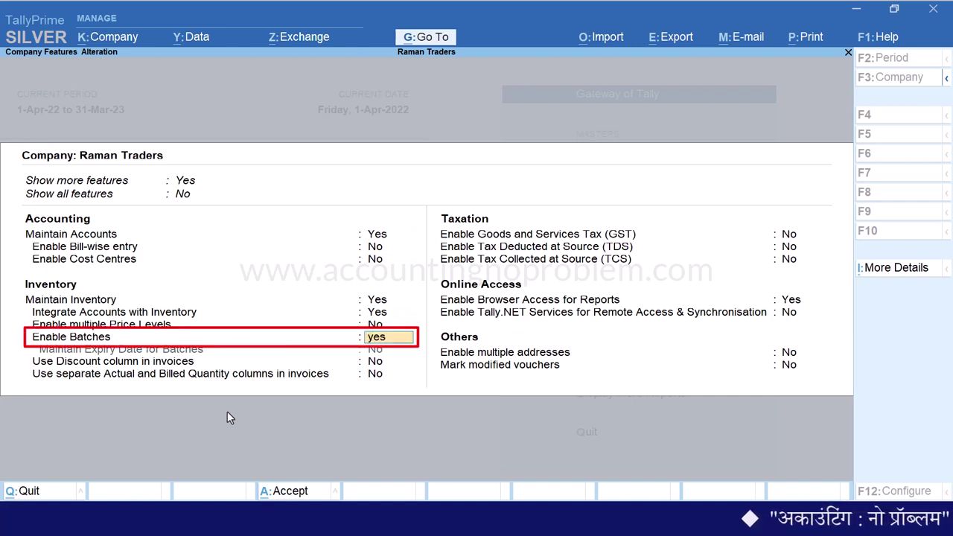
pyautogui.press('Return')
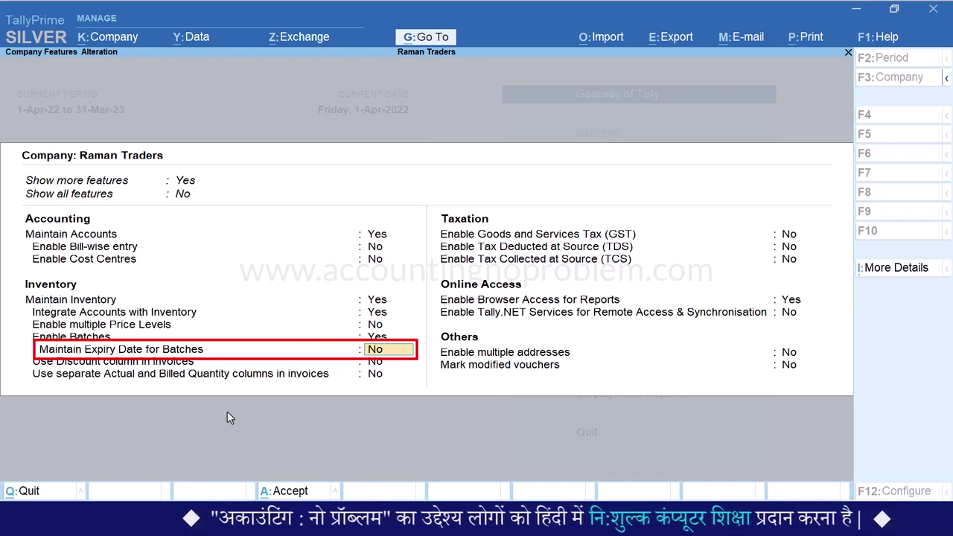
pyautogui.press('Return')
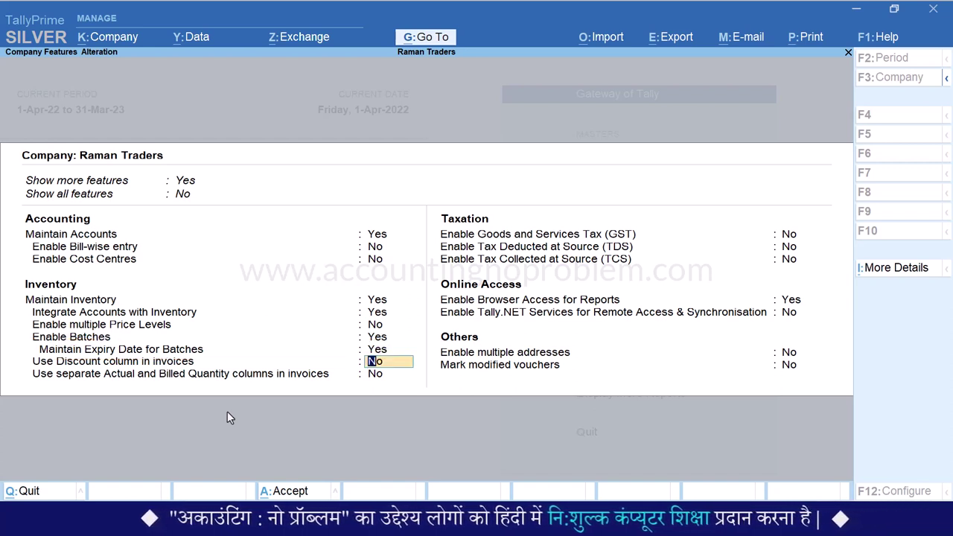
pyautogui.hotkey('ctrl', 'a')
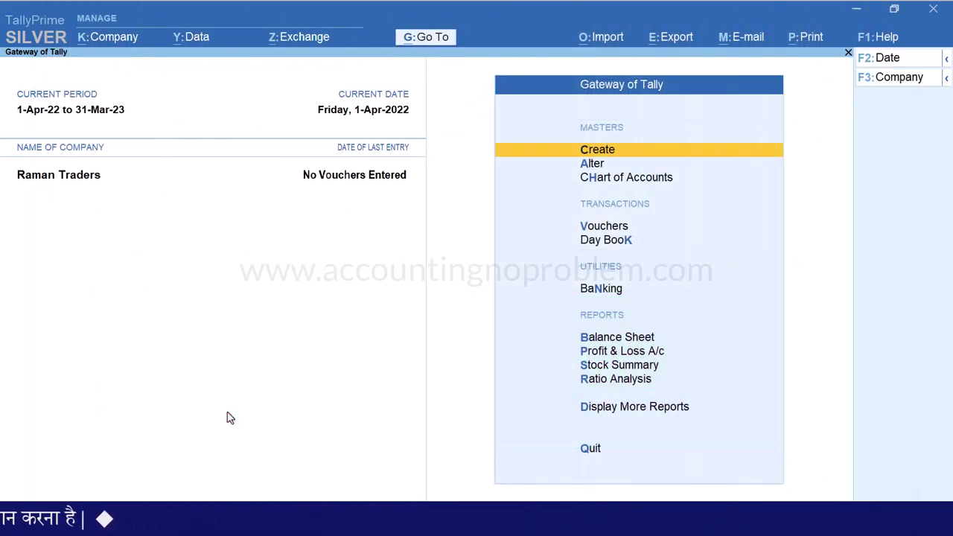
# Step: Start a new purchase voucher and set its date to 1-Jun-22
pyautogui.press('v')
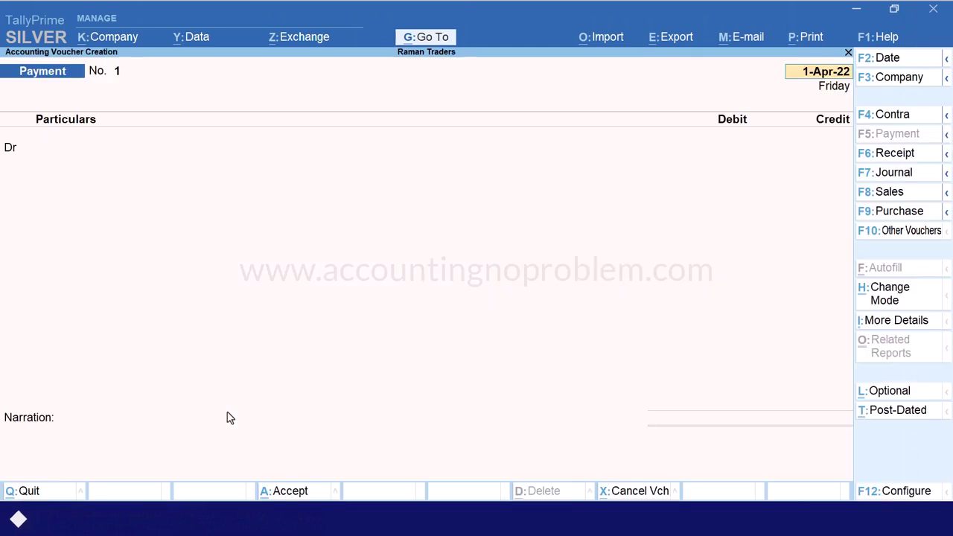
pyautogui.press('F9')
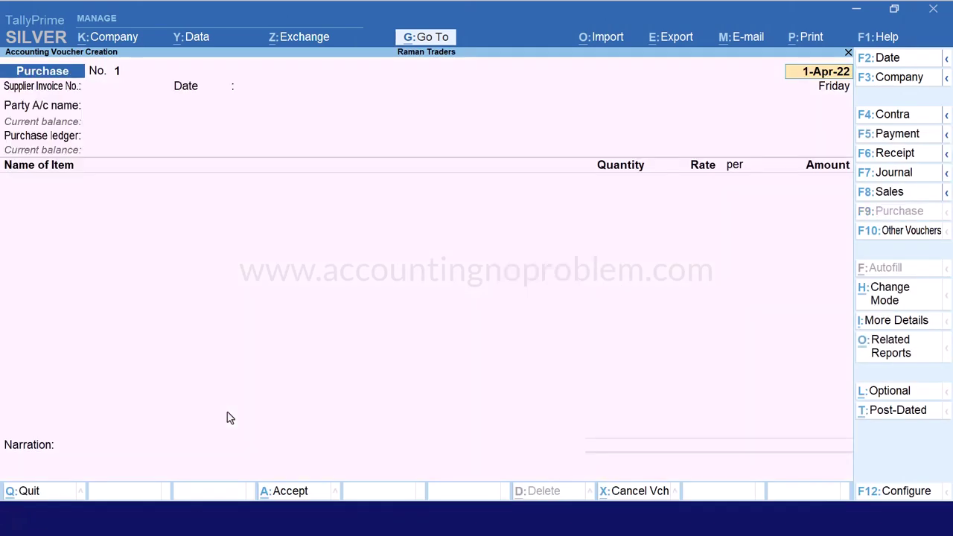
pyautogui.press('F2')
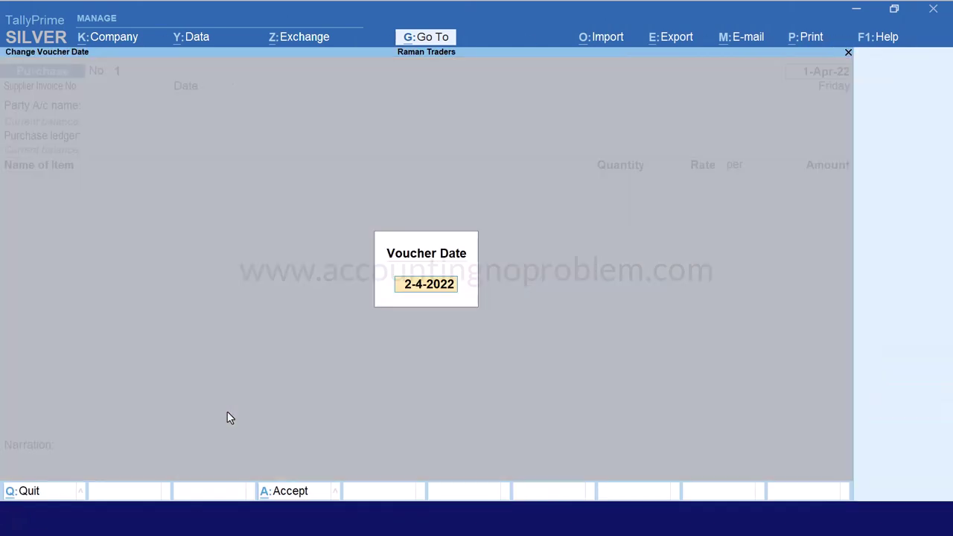
pyautogui.write('1.6')
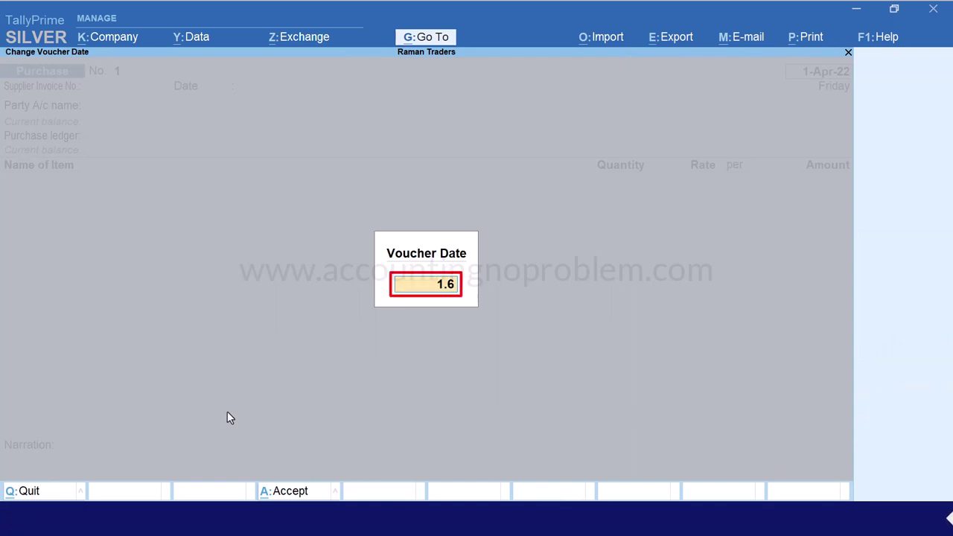
pyautogui.press('Return')
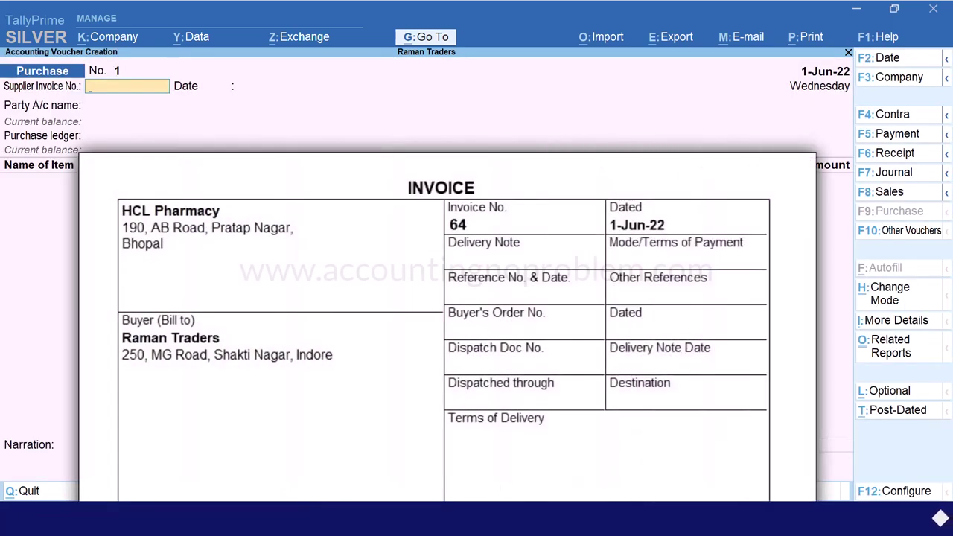
# Step: Enter supplier invoice number 64 dated 1-Jun-22, with HCL Pharmacy as the party and Purchase Account as the purchase ledger
pyautogui.write('64')
pyautogui.press('Return')
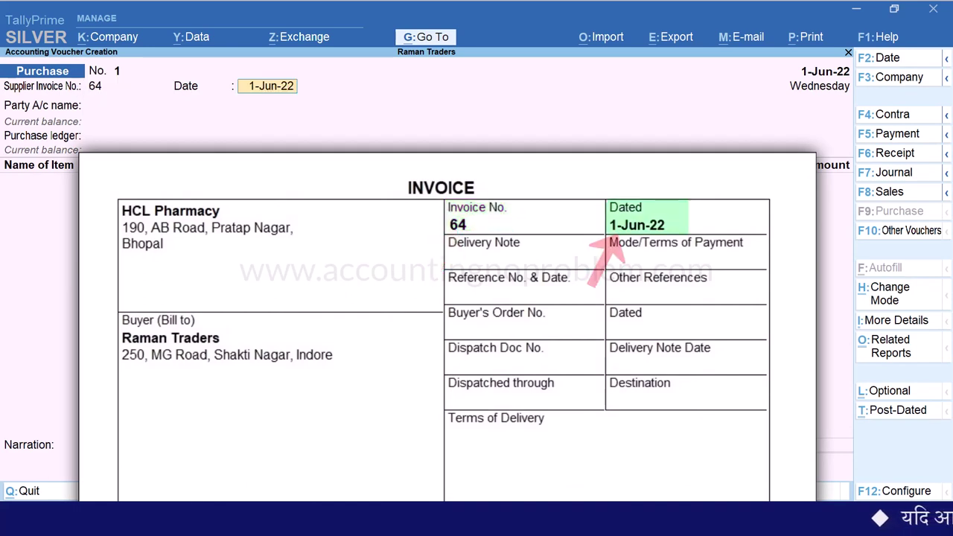
pyautogui.press('Return')
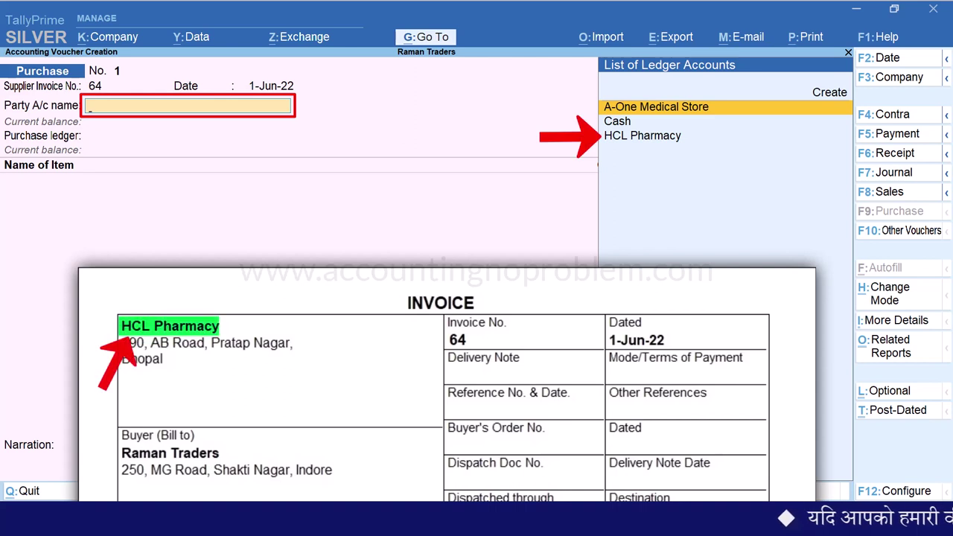
pyautogui.press('Down')
pyautogui.press('Down')
pyautogui.press('Return')
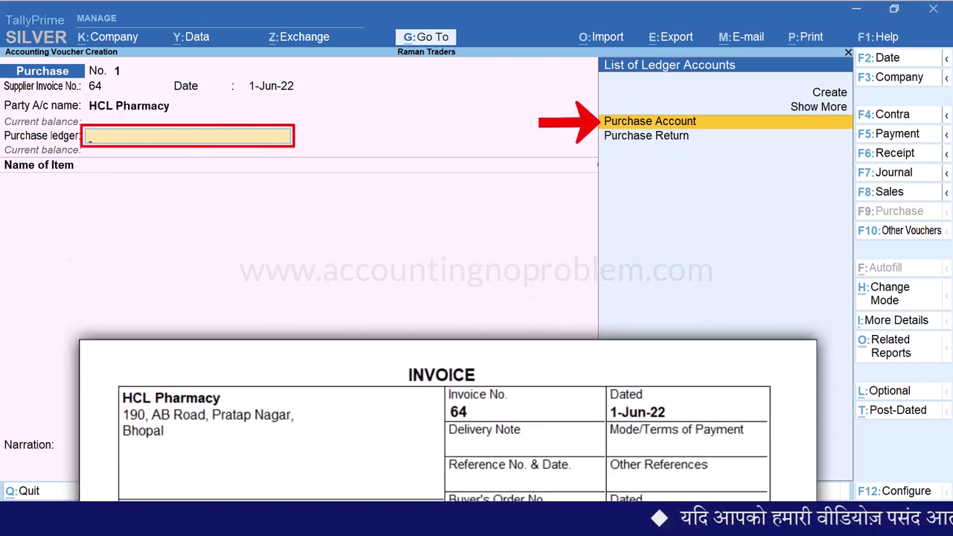
pyautogui.press('Return')
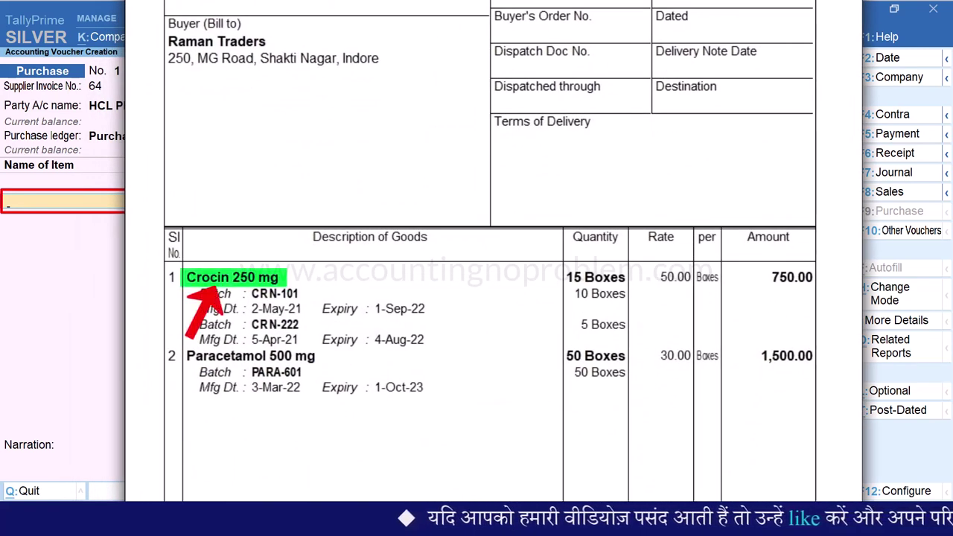
# Step: Begin a new stock item for the voucher named Crocin 250 mg, under Primary, with Boxes as its unit
pyautogui.hotkey('alt', 'c')
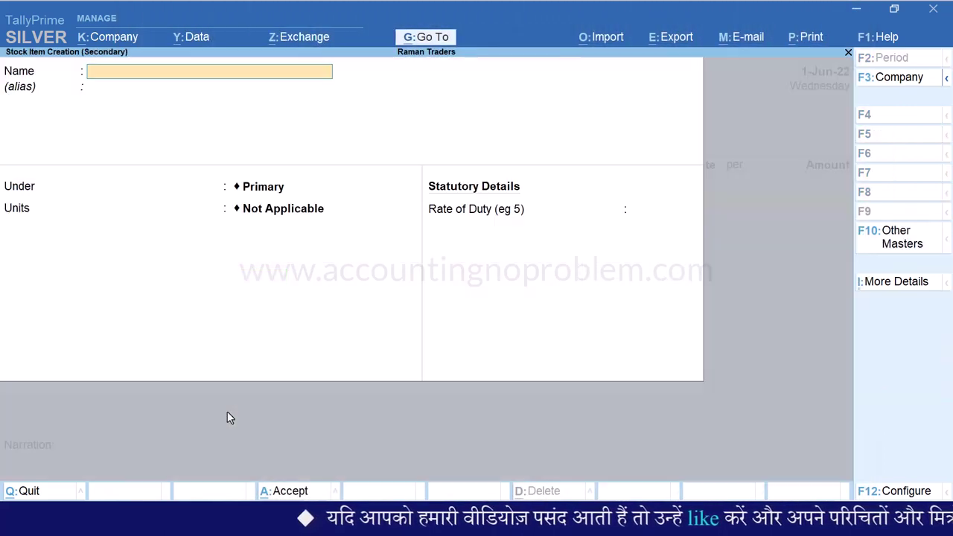
pyautogui.write('Crocin 250 mg')
pyautogui.press('Return')
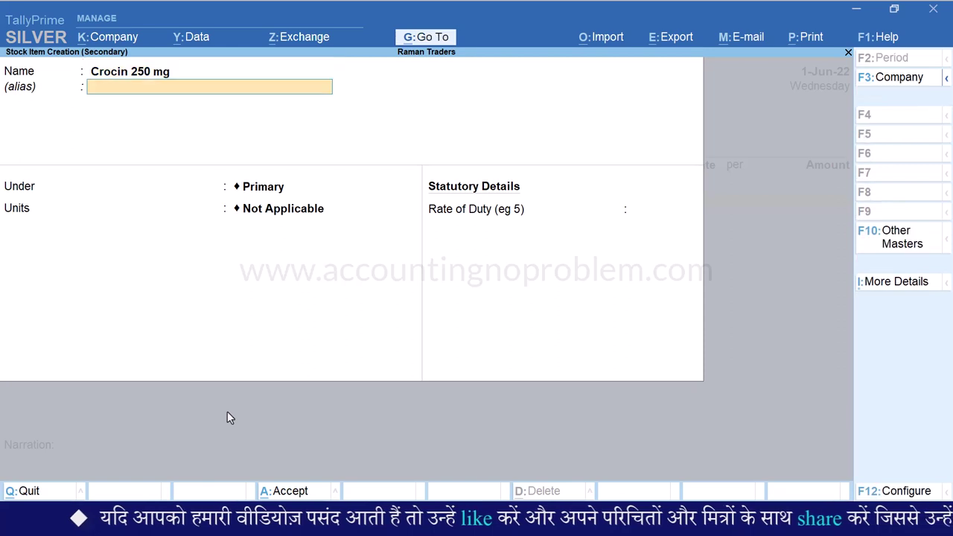
pyautogui.press('Return')
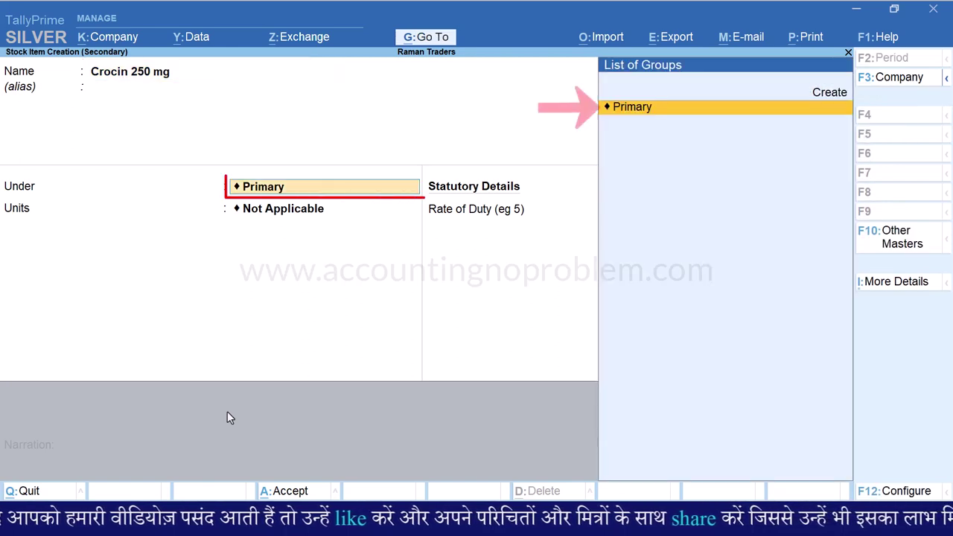
pyautogui.press('Return')
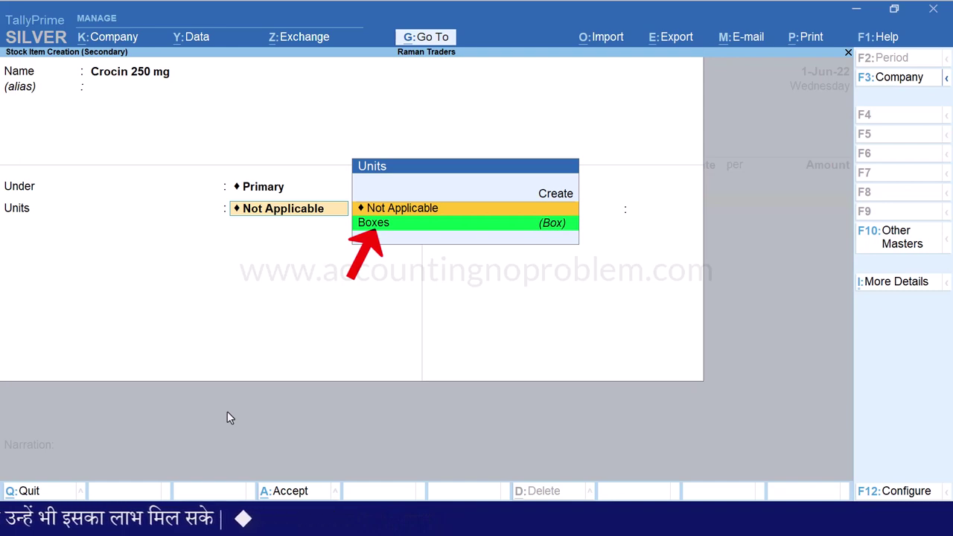
pyautogui.press('Down')
pyautogui.press('Return')
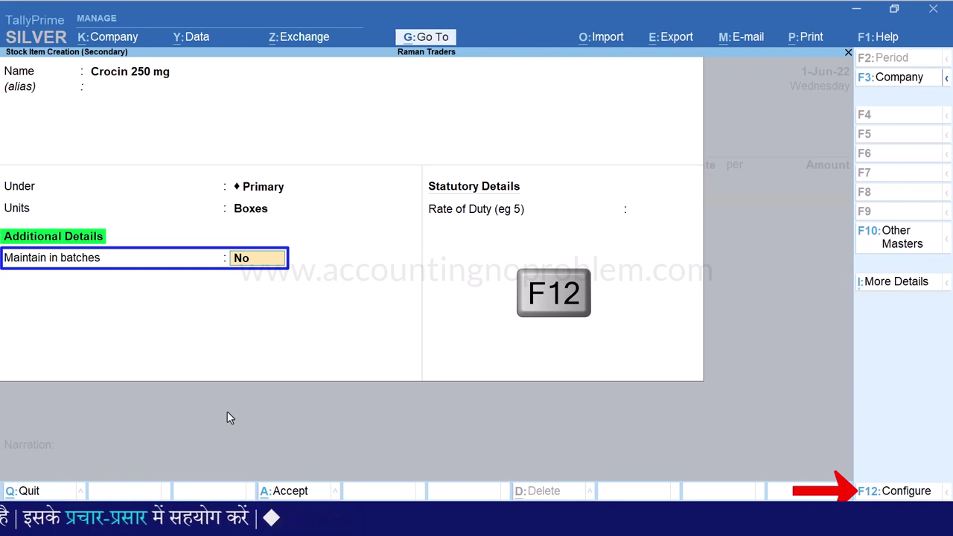
# Step: Check the Maintain Stock Items in Batches setting in the stock item configuration, then return to the item
pyautogui.press('F12')
pyautogui.press('Down')
pyautogui.press('Down')
pyautogui.press('Down')
pyautogui.press('Down')
pyautogui.press('Down')
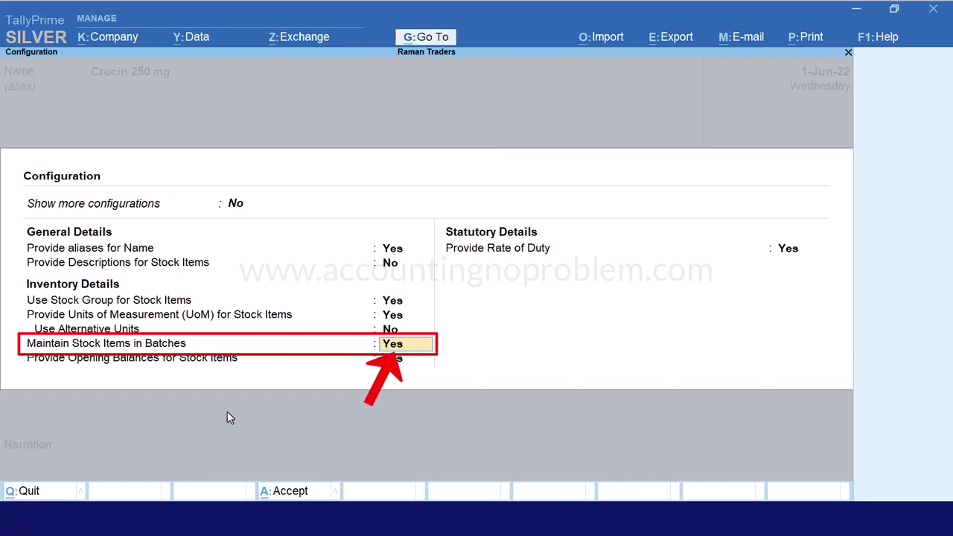
pyautogui.press('Escape')
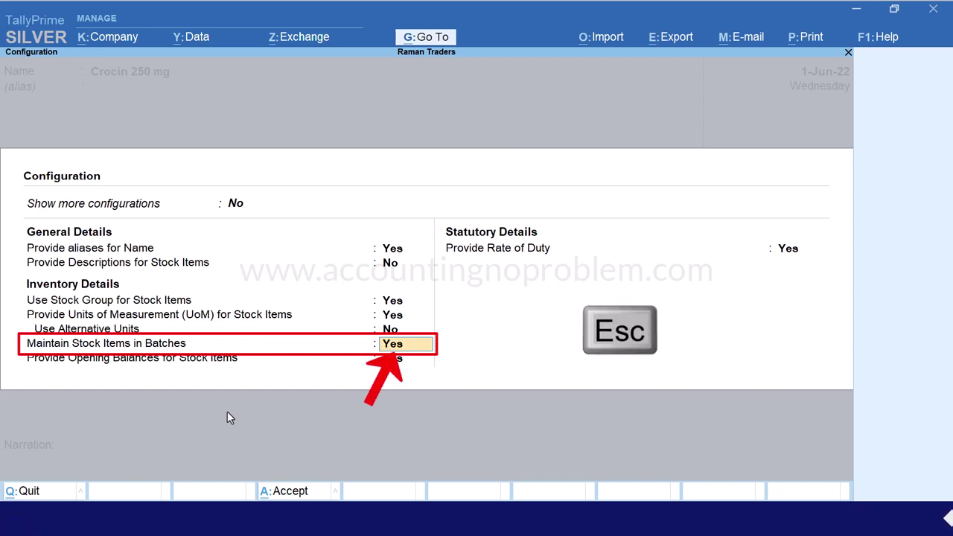
pyautogui.press('Escape')
# Step: Set Maintain in batches, Track date of manufacturing and Use expiry dates to Yes for Crocin 250 mg, and save the item
pyautogui.write('yes')
pyautogui.press('Return')
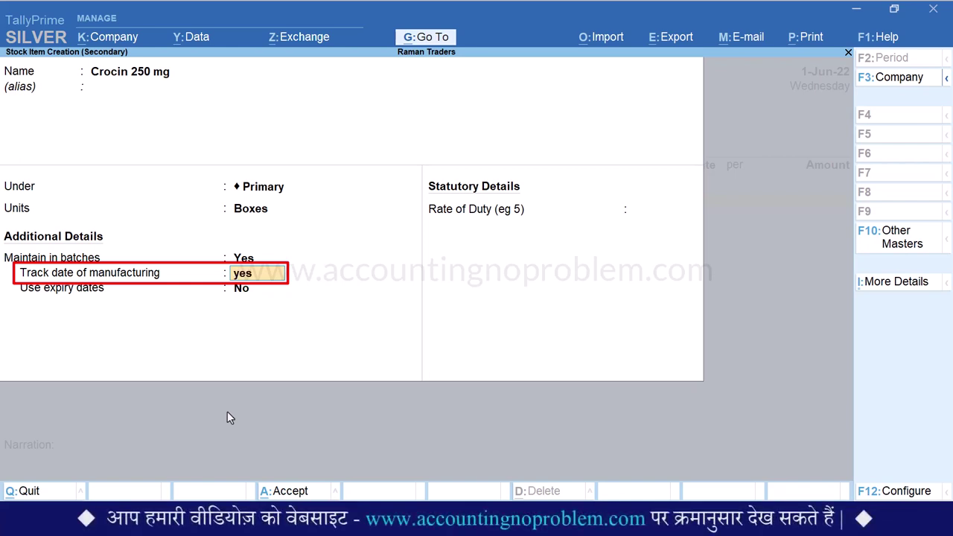
pyautogui.press('Return')
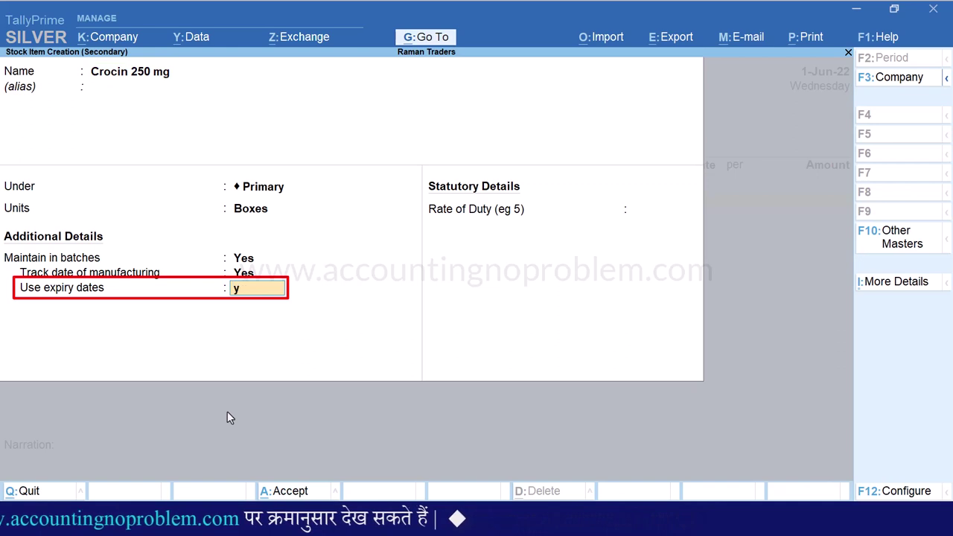
pyautogui.press('Return')
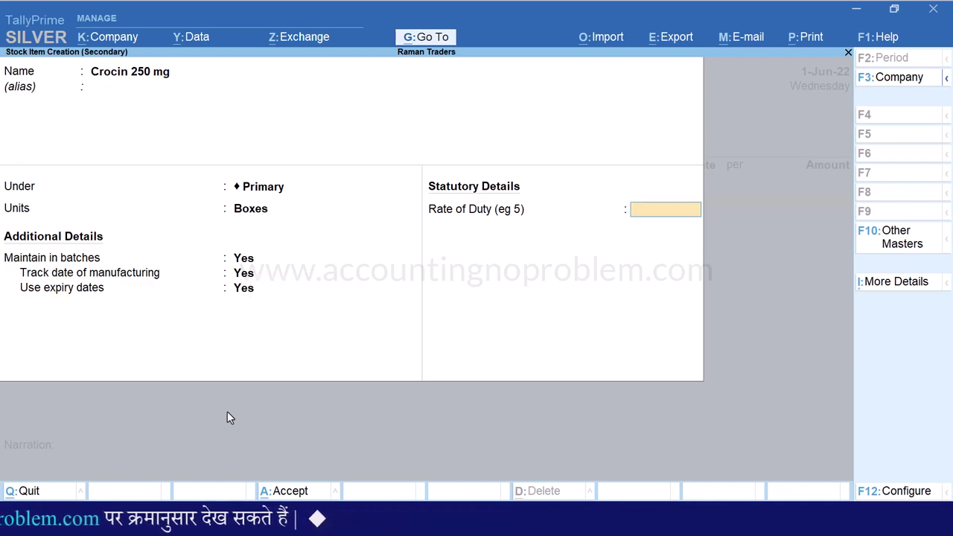
pyautogui.press('Return')
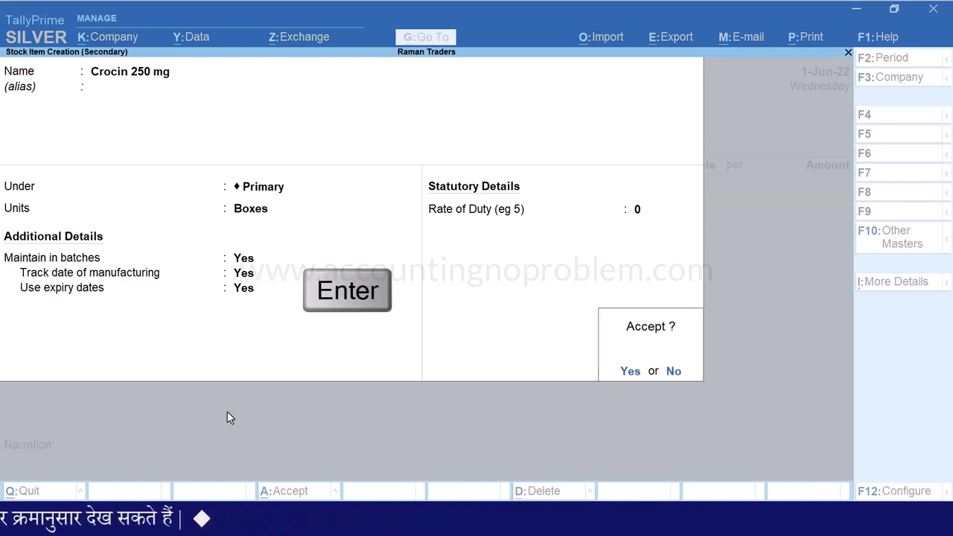
pyautogui.press('Return')
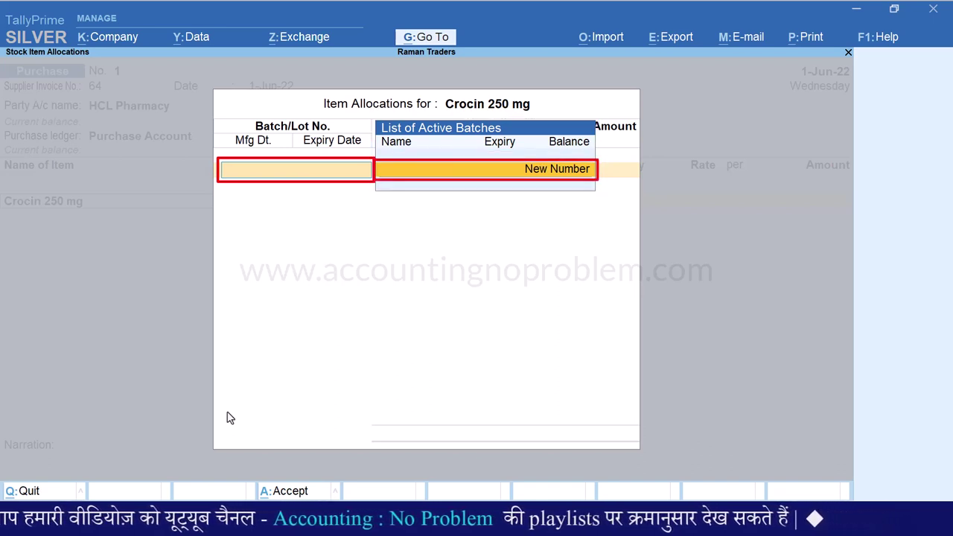
# Step: Add batch CRN-101 to the Crocin 250 mg allocation with a quantity of 10 Boxes at a rate of 50
pyautogui.press('Return')
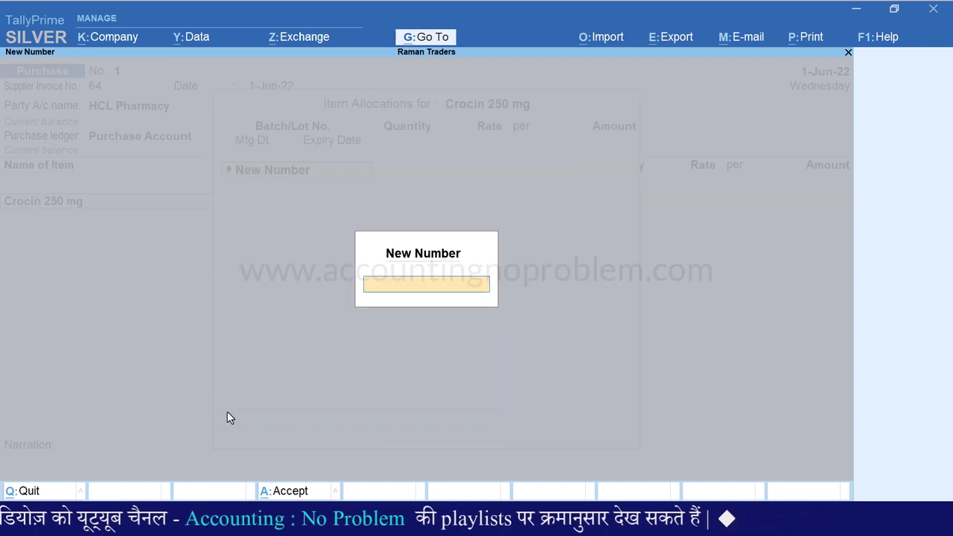
pyautogui.write('CRN-101')
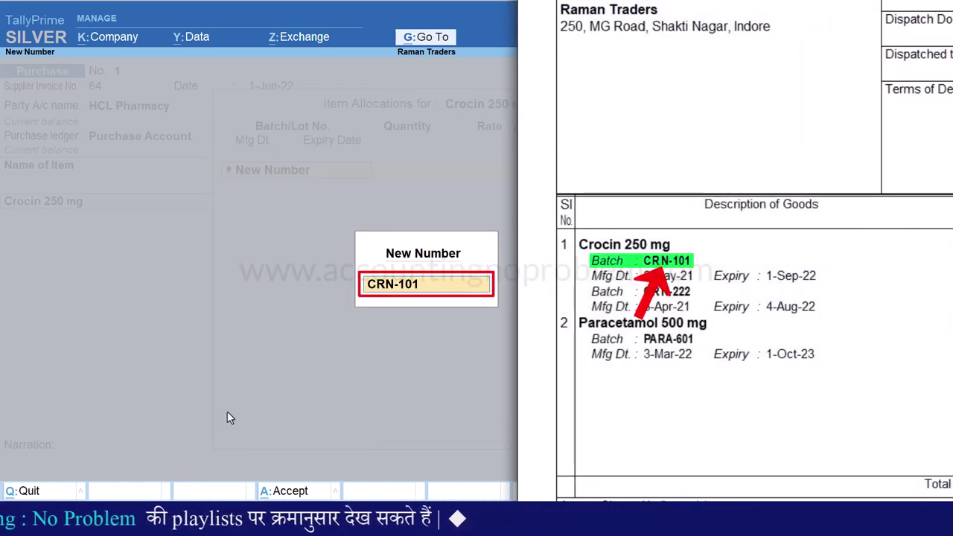
pyautogui.press('Return')
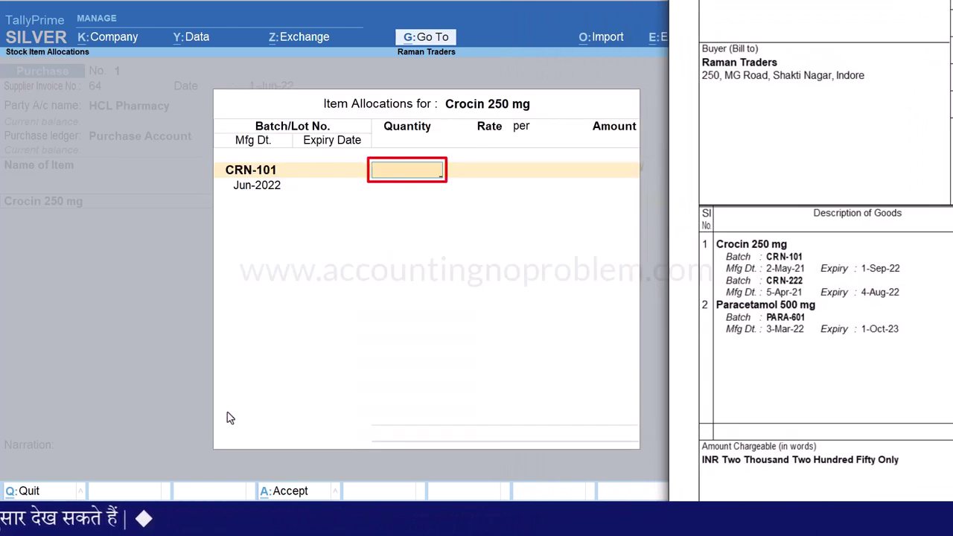
pyautogui.write('10')
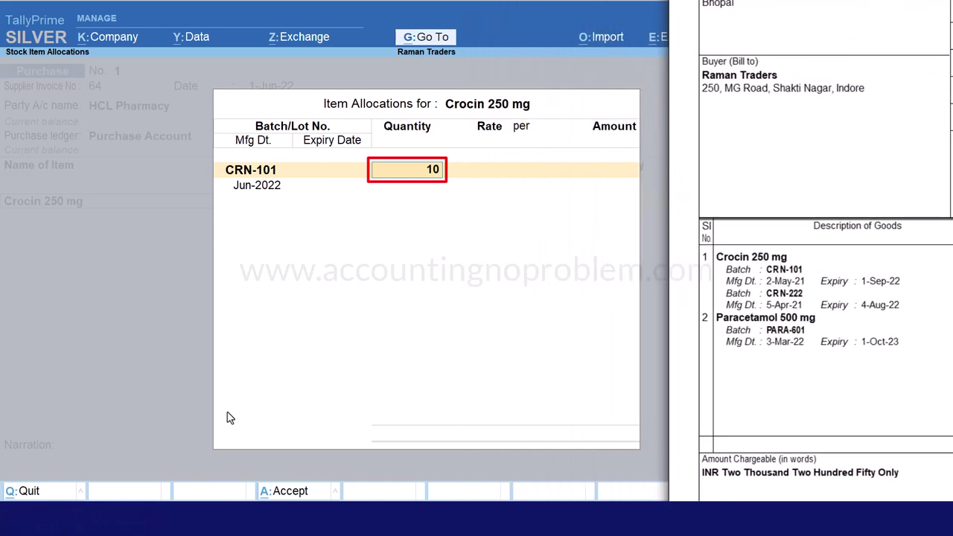
pyautogui.press('Return')
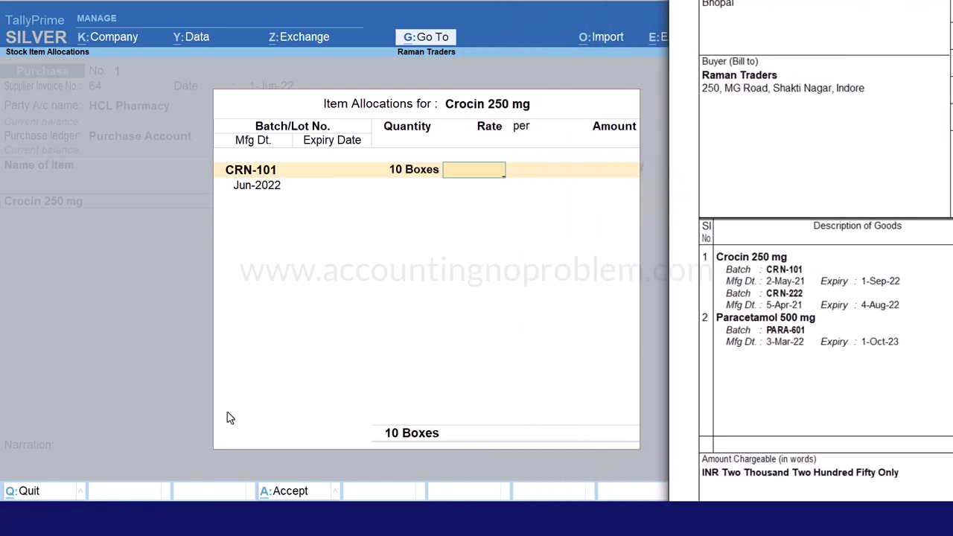
pyautogui.write('50')
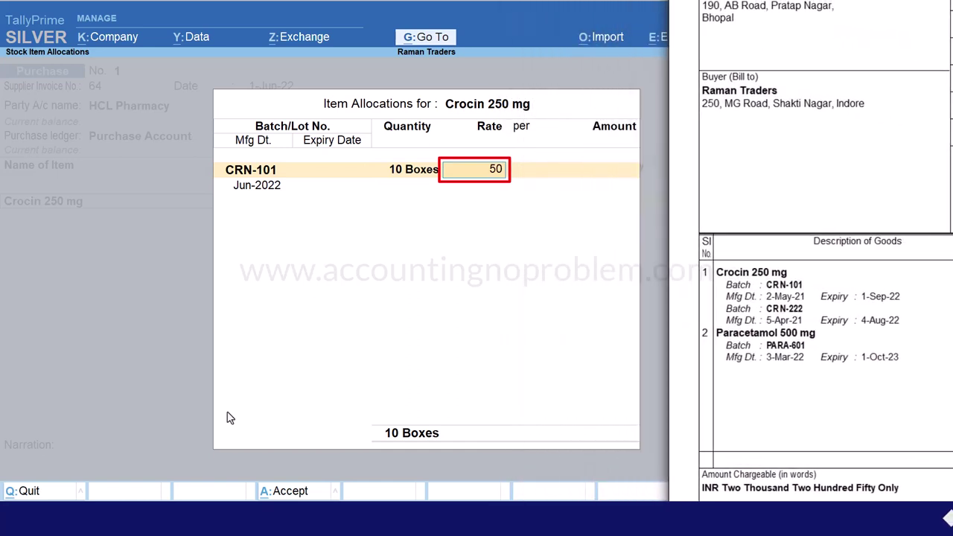
pyautogui.press('Return')
pyautogui.press('Return')
pyautogui.press('Return')
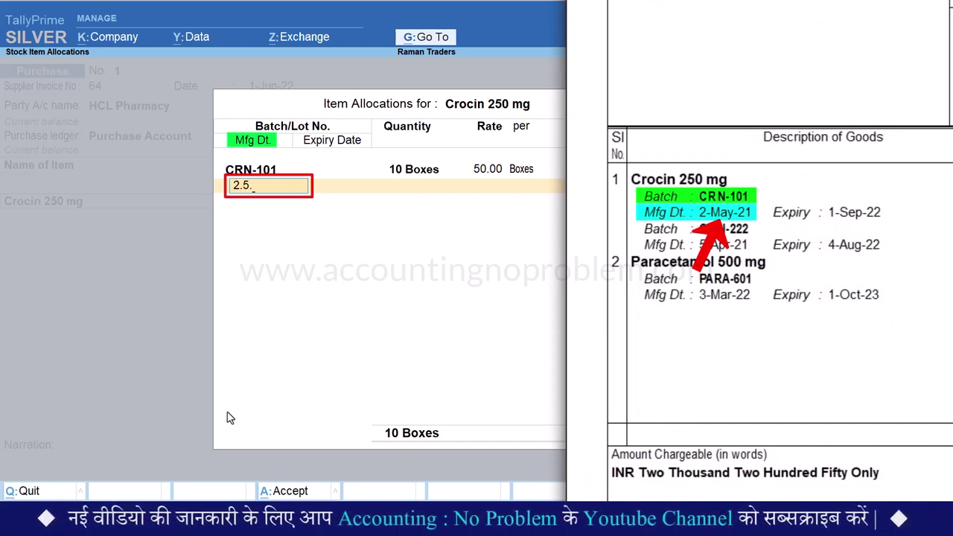
# Step: Enter manufacturing date 2-May-21 and expiry date 1-Sep-22 for batch CRN-101
pyautogui.write('21')
pyautogui.press('Return')
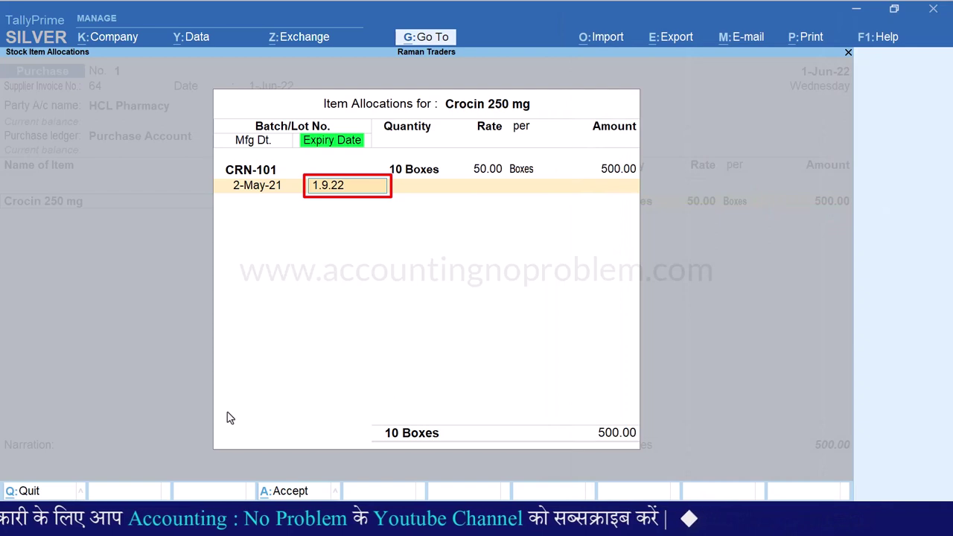
pyautogui.press('Return')
# Step: Try giving the CRN-101 expiry as a period: 90 days, 6 months and 2 years
pyautogui.press('BackSpace')
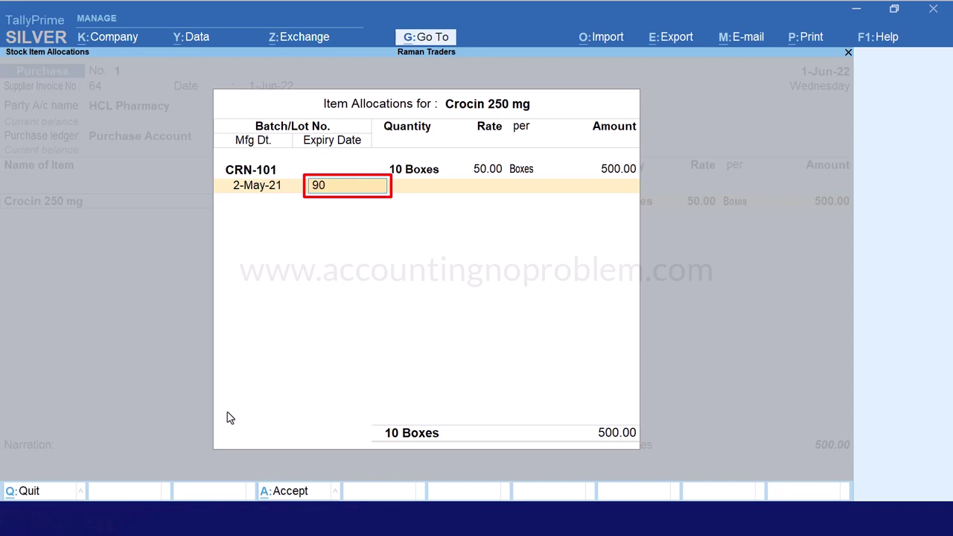
pyautogui.press('Return')
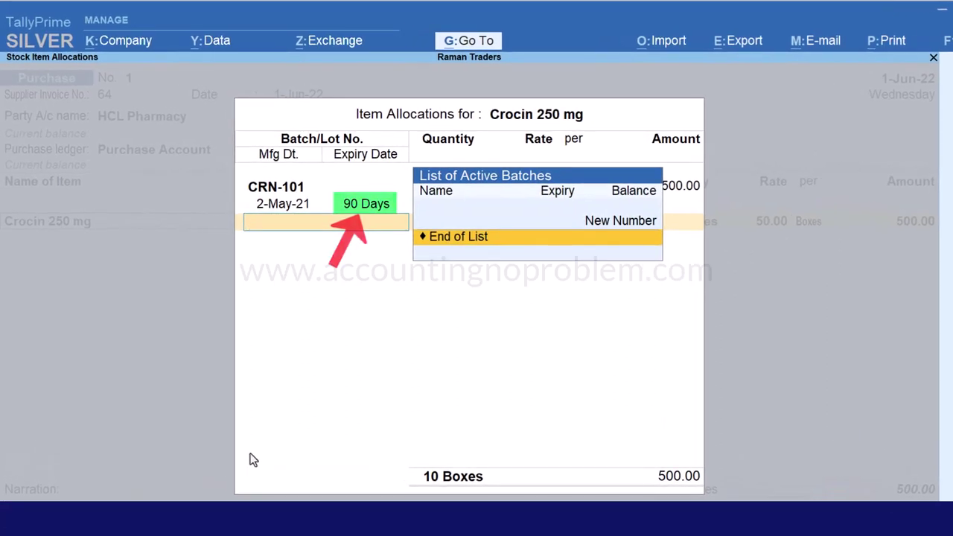
pyautogui.press('BackSpace')
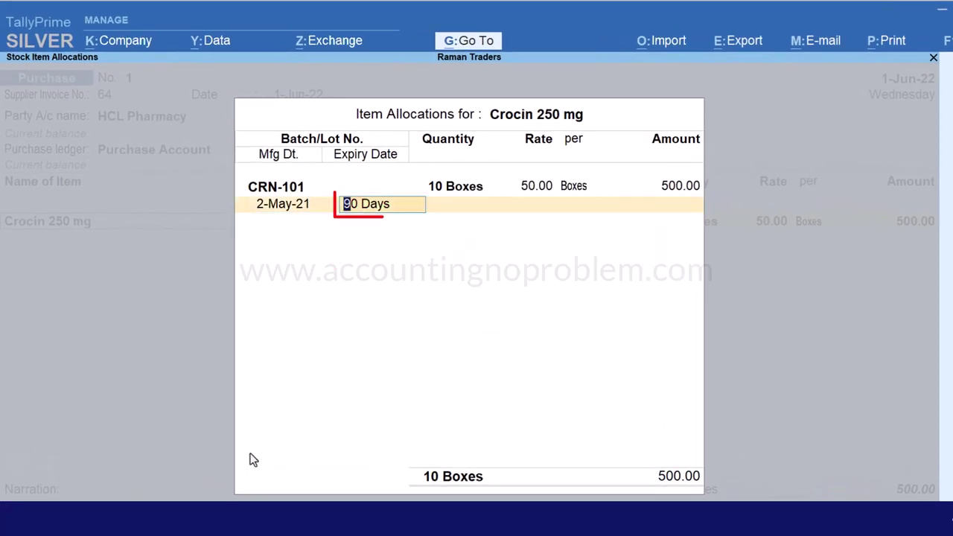
pyautogui.write('6M')
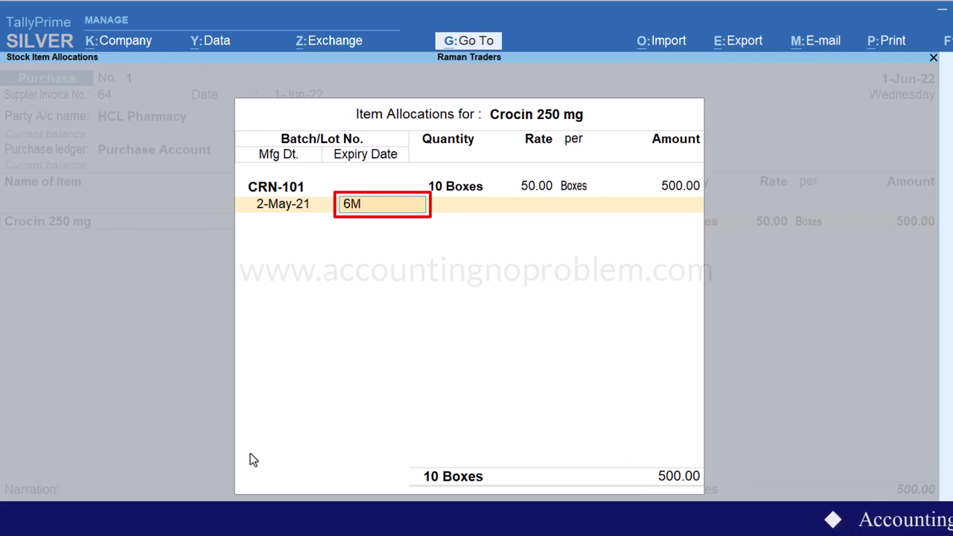
pyautogui.press('Return')
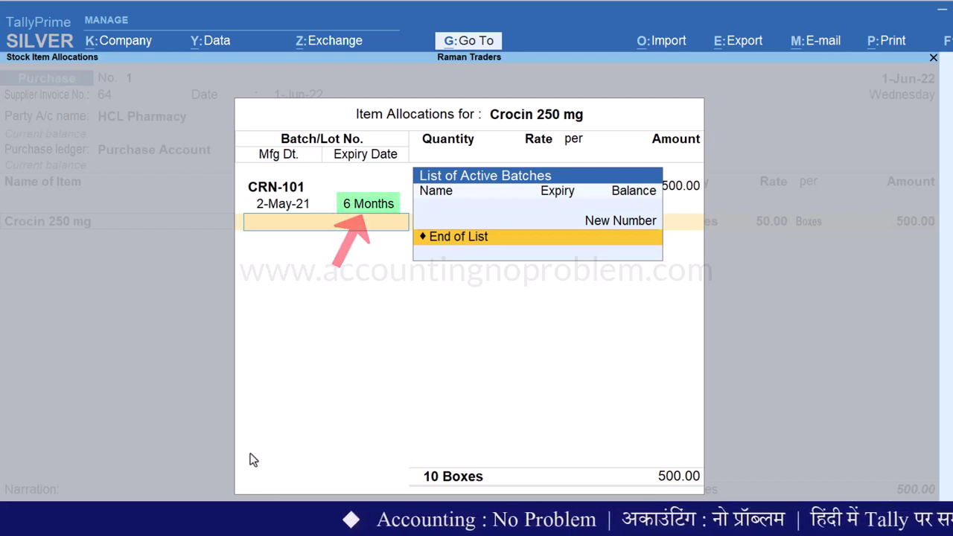
pyautogui.press('BackSpace')
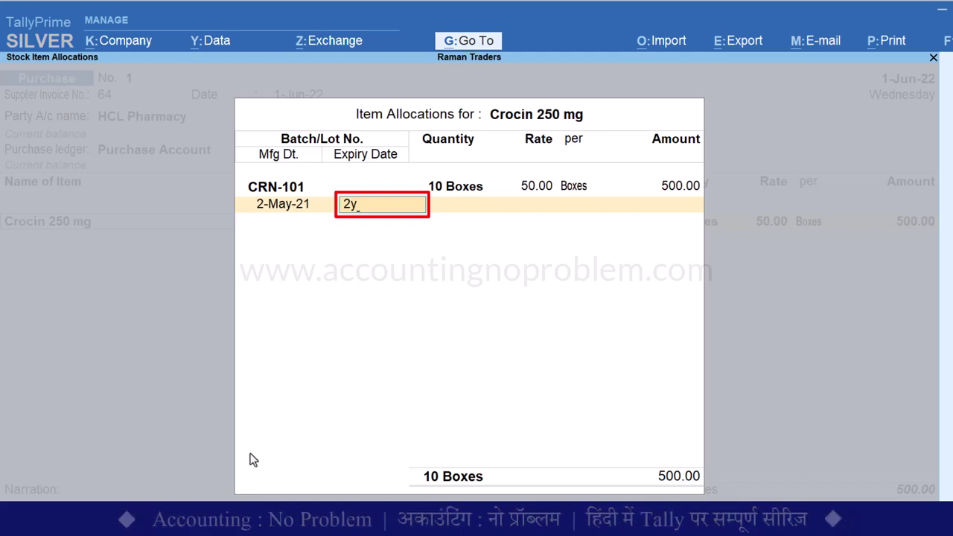
pyautogui.write('y')
pyautogui.press('Return')
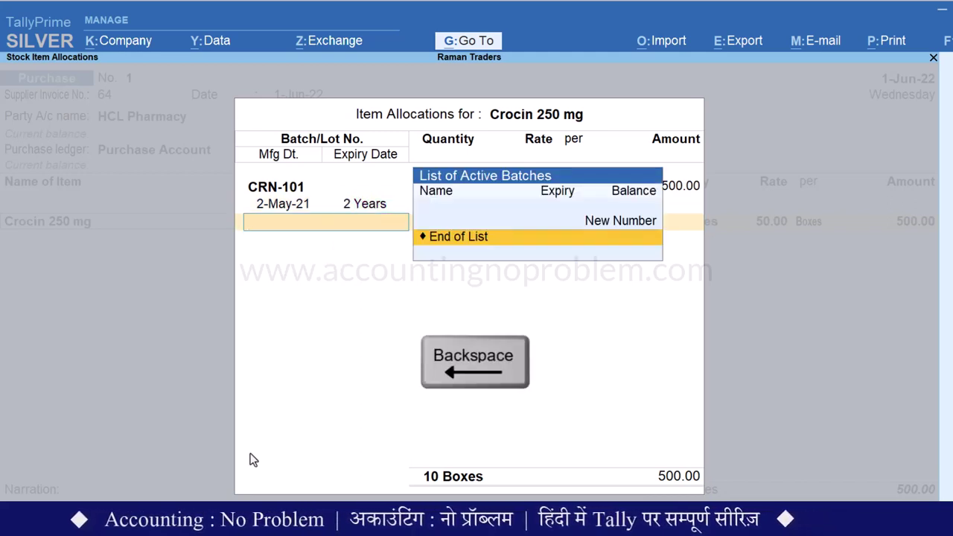
# Step: Set the expiry date of batch CRN-101 to 1-Sep-22
pyautogui.press('BackSpace')
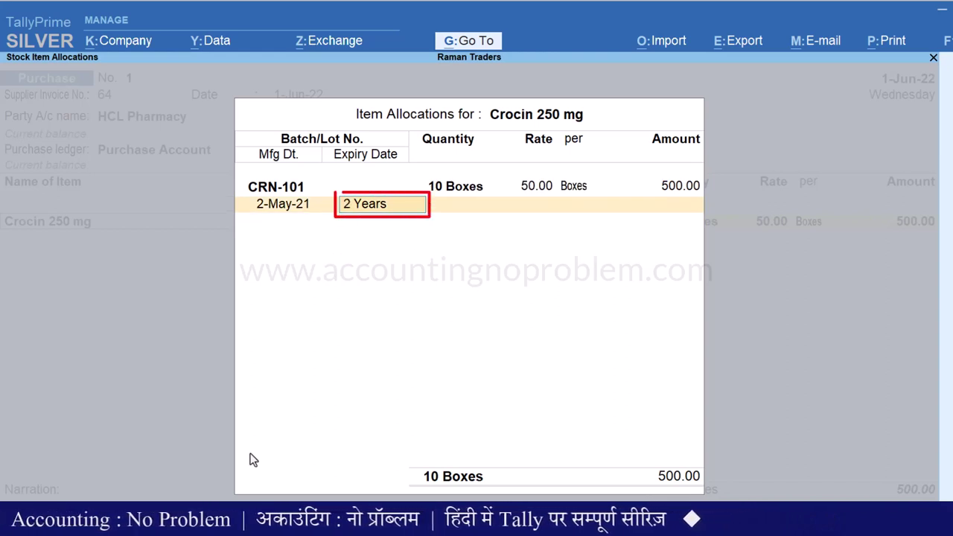
pyautogui.write('1.9.22')
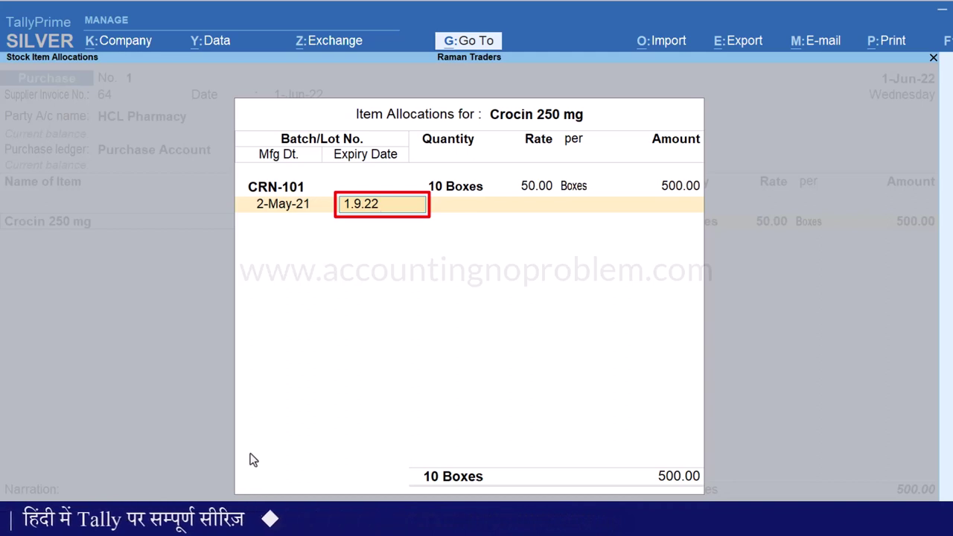
pyautogui.press('Return')
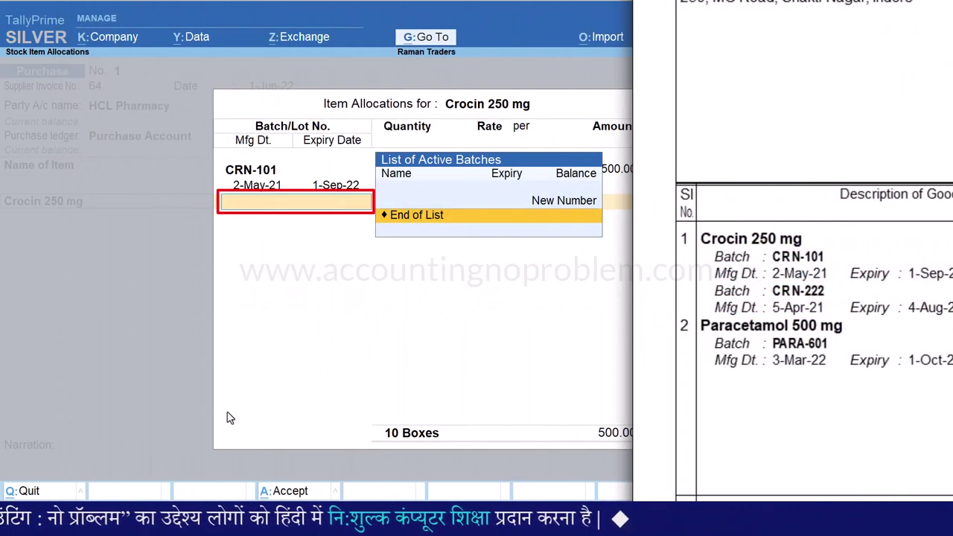
# Step: Add a second Crocin 250 mg batch numbered CRN-222 with 5 Boxes at a rate of 50
pyautogui.press('Up')
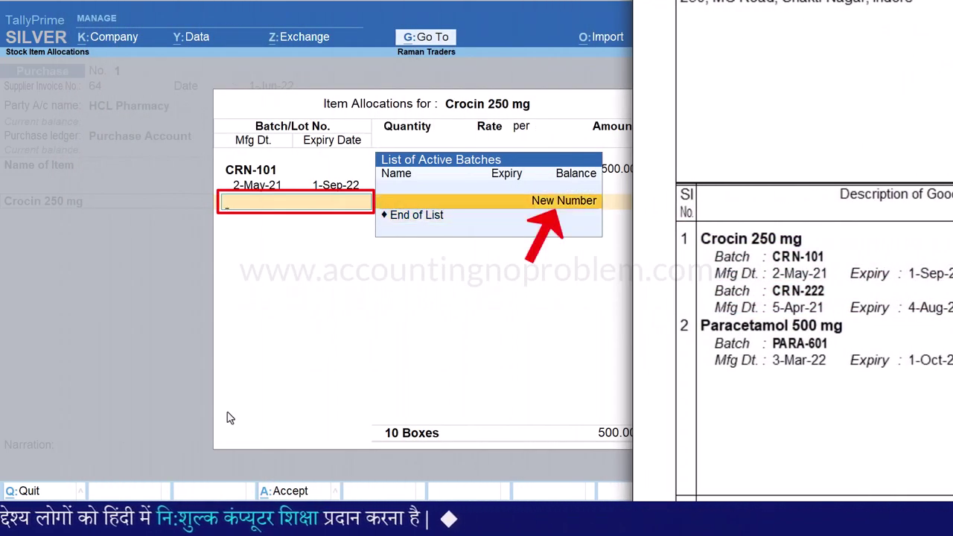
pyautogui.press('Return')
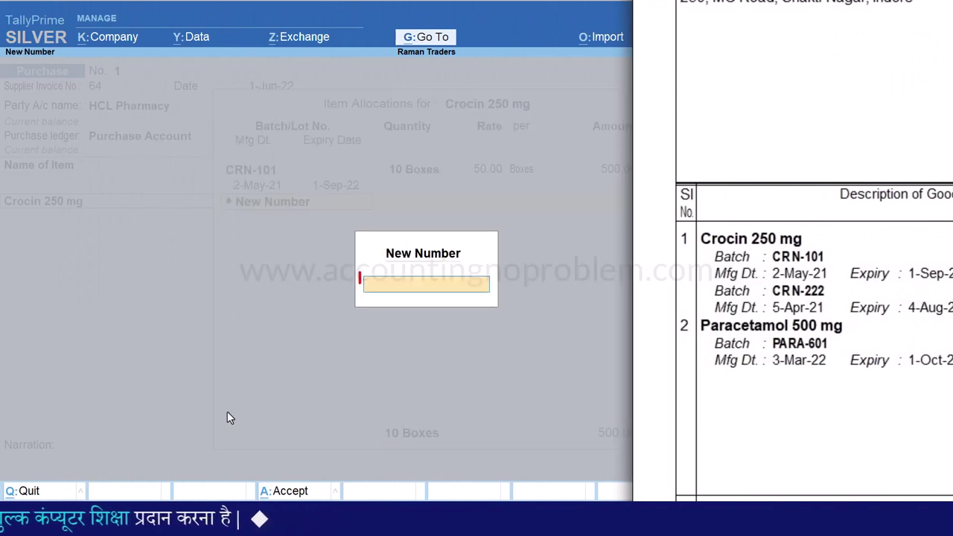
pyautogui.write('CRN-222')
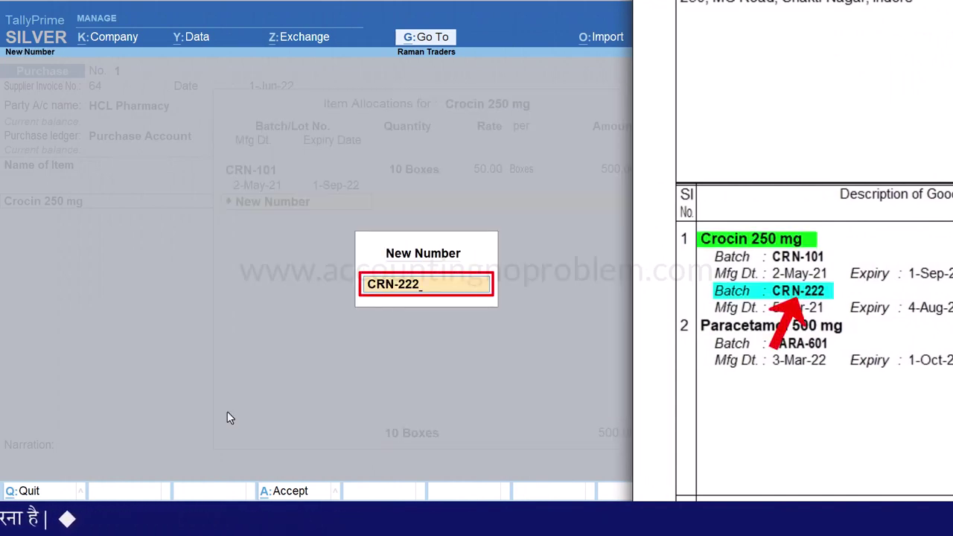
pyautogui.press('Return')
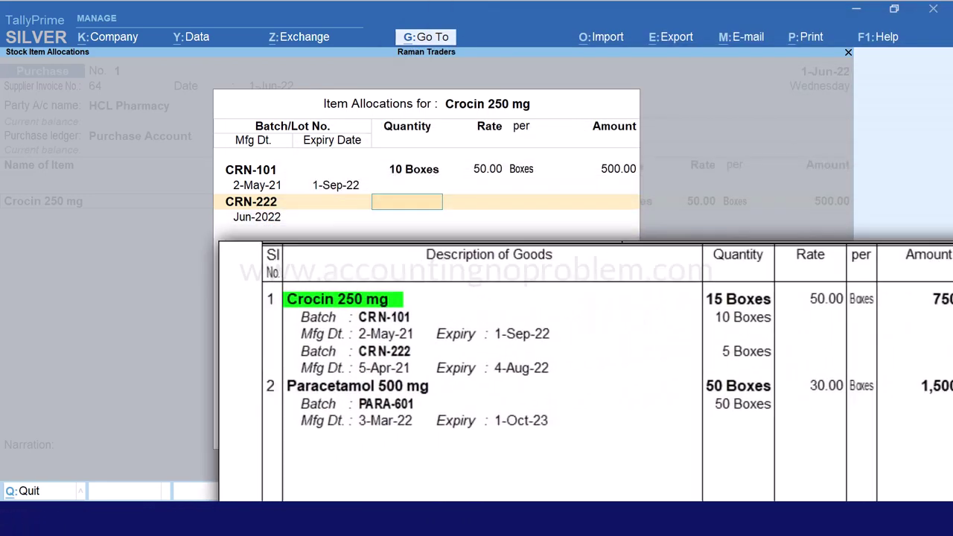
pyautogui.write('5')
pyautogui.press('Return')
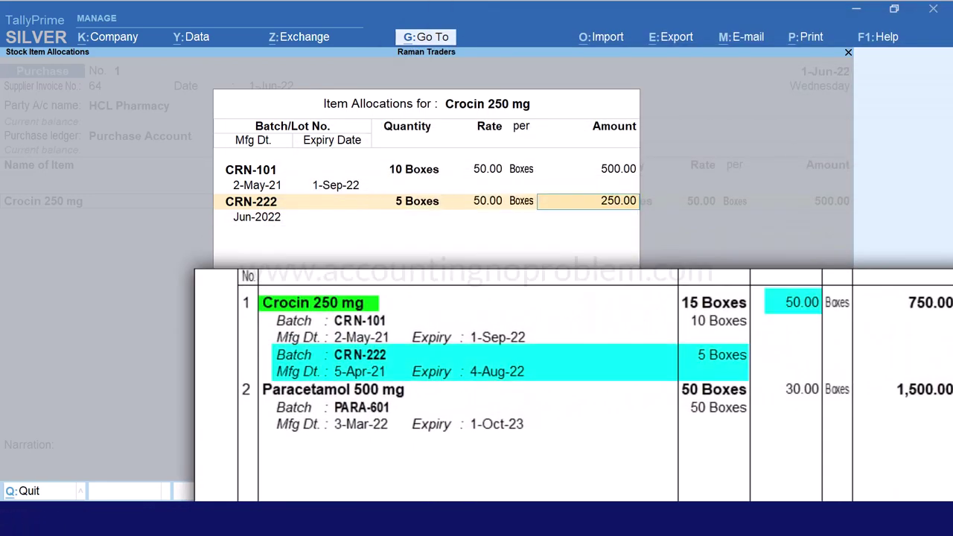
pyautogui.press('Return')
# Step: Enter manufacturing date 5-Apr-21 and expiry date 4-Aug-22 for batch CRN-222, and finish the Crocin 250 mg allocation
pyautogui.write('5.4.21')
pyautogui.press('Return')
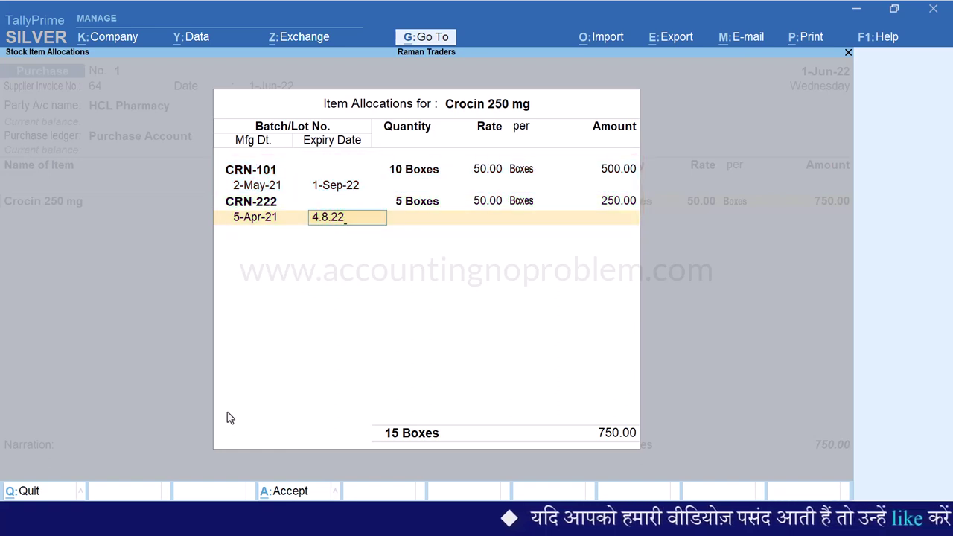
pyautogui.press('Return')
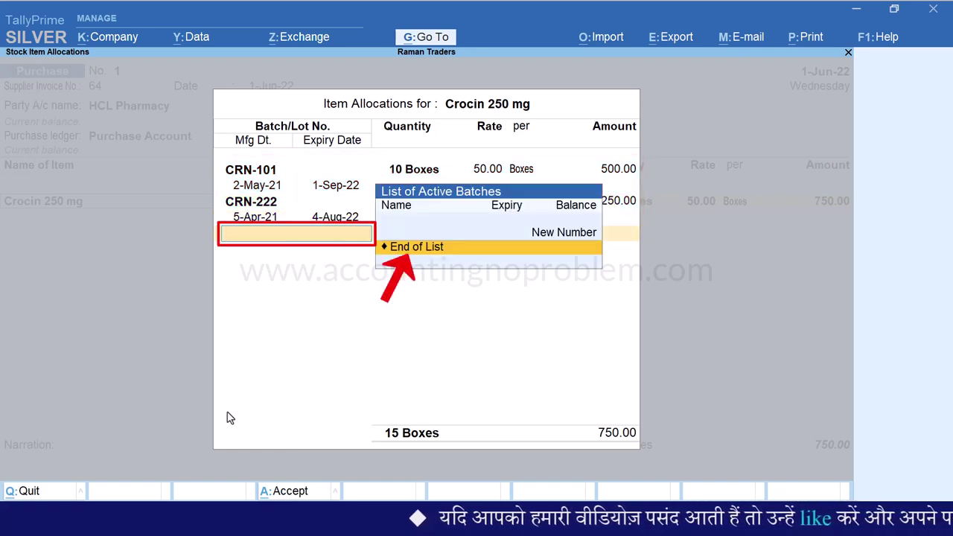
pyautogui.press('Return')
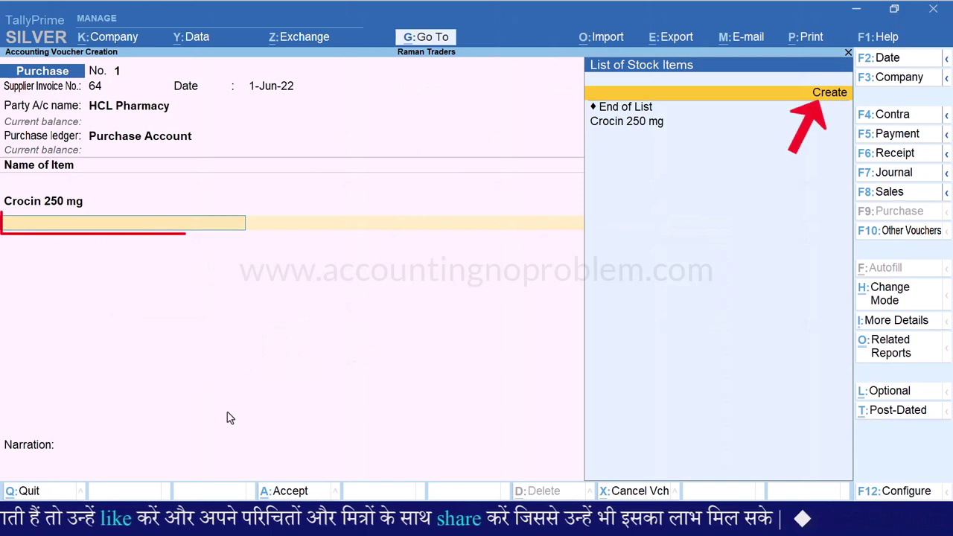
# Step: Begin a second stock item for the voucher named Paracetamol 500 mg, under Primary, with Boxes as its unit
pyautogui.hotkey('alt', 'c')
pyautogui.write('Paracetamol 500 mg')
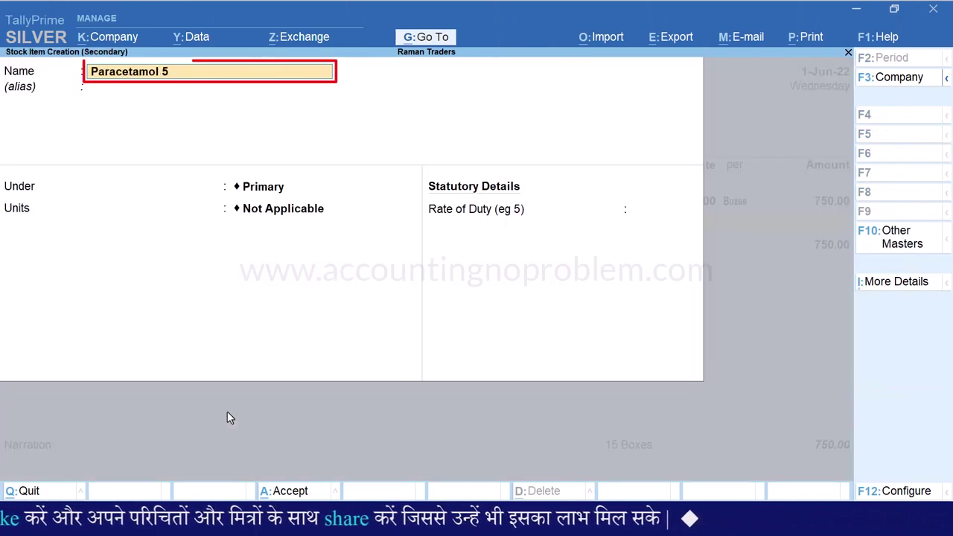
pyautogui.press('Return')
pyautogui.press('Return')
pyautogui.press('Return')
pyautogui.press('Down')
pyautogui.press('Return')
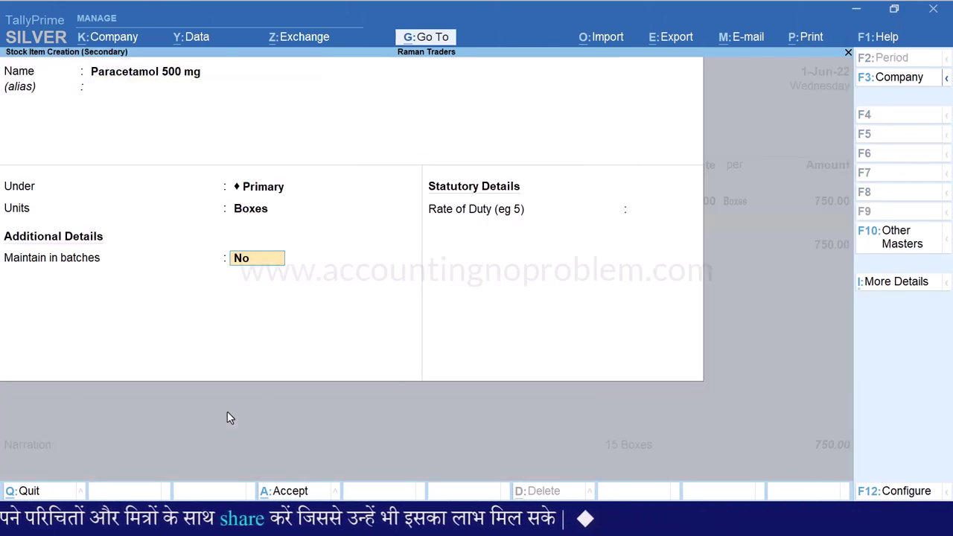
# Step: Turn on batch maintenance, manufacturing date tracking and expiry dates for Paracetamol 500 mg, and save the item
pyautogui.write('y')
pyautogui.press('Return')
pyautogui.write('y')
pyautogui.press('Return')
pyautogui.write('y')
pyautogui.press('Return')
pyautogui.press('Return')
pyautogui.press('y')
# Step: Add batch PARA-601 to the Paracetamol 500 mg allocation with 50 Boxes at a rate of 30
pyautogui.press('Return')
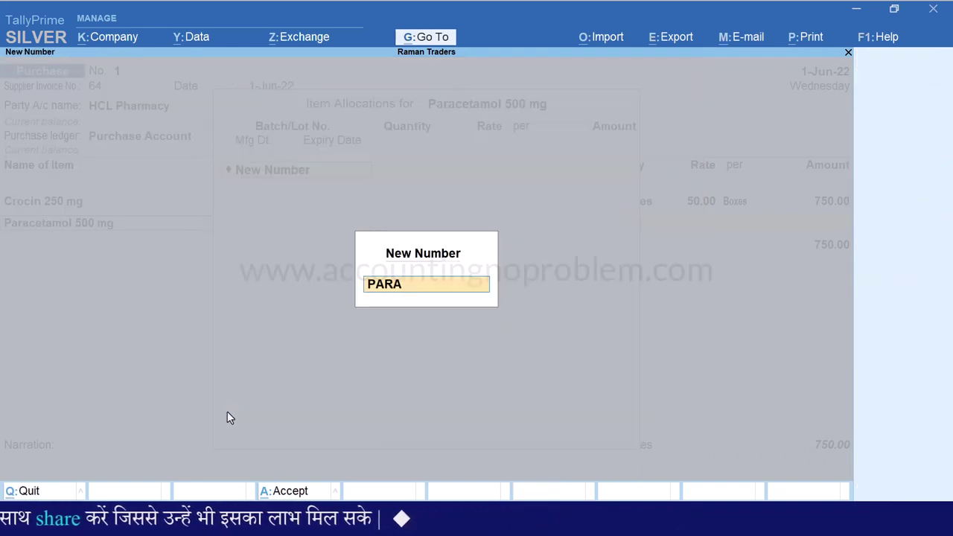
pyautogui.press('Return')
pyautogui.write('50')
pyautogui.press('Return')
pyautogui.write('30')
pyautogui.press('Return')
pyautogui.press('Return')
pyautogui.press('Return')
# Step: Enter manufacturing date 3-Mar-22 and expiry date 1-Oct-23 for batch PARA-601, and finish the Paracetamol 500 mg allocation
pyautogui.write('3.3.22')
pyautogui.press('Return')
pyautogui.write('1-Oct-23')
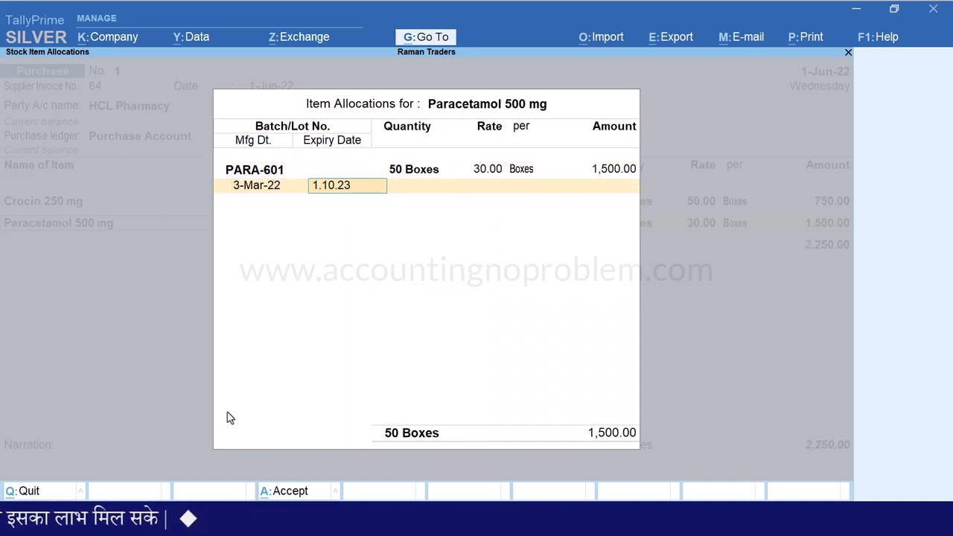
pyautogui.press('Return')
pyautogui.press('Return')
# Step: End the item list, save the HCL Pharmacy purchase voucher and return to the Gateway of Tally
pyautogui.press('Return')
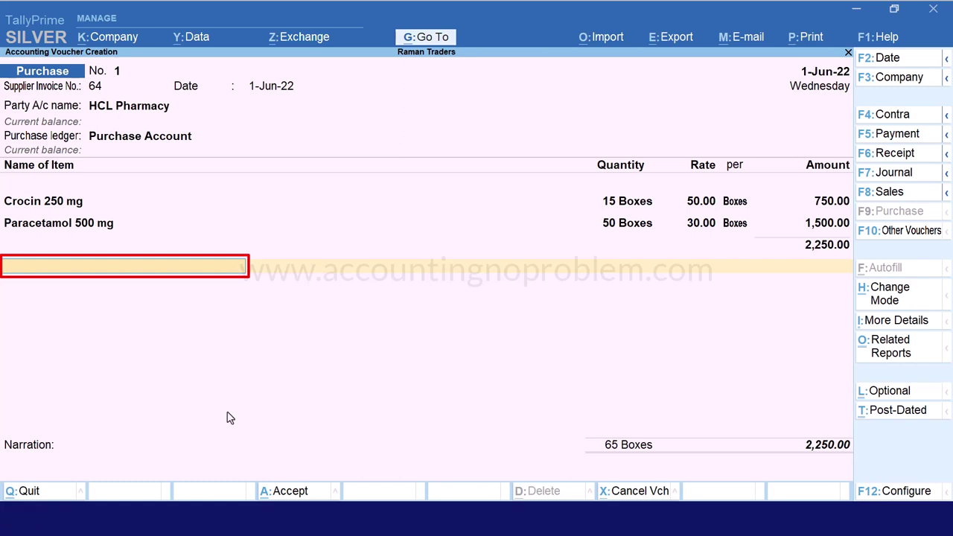
pyautogui.press('Return')
pyautogui.press('Return')
pyautogui.press('Escape')
pyautogui.press('Return')
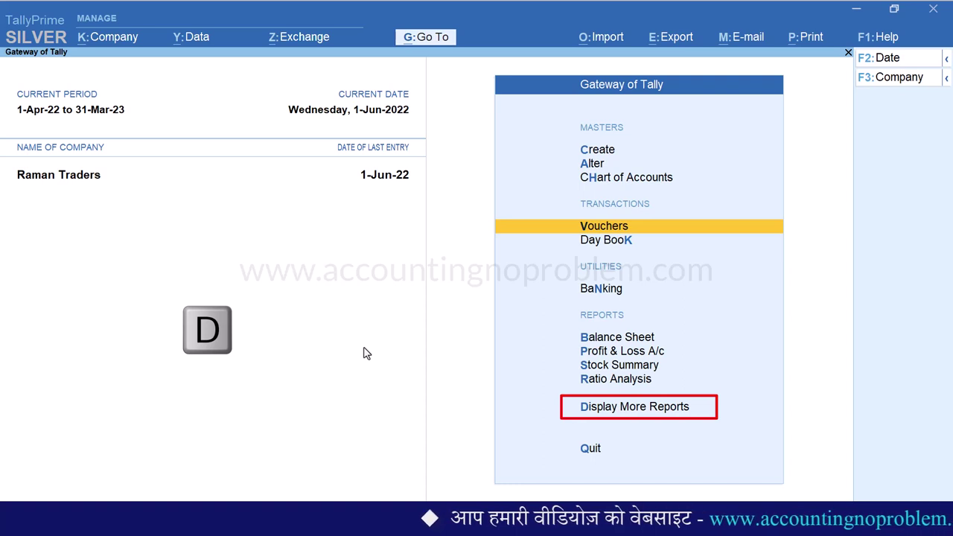
# Step: Open the batch report for batch CRN-101 of Crocin 250 mg and switch it to the batch-wise summary
pyautogui.press('d')
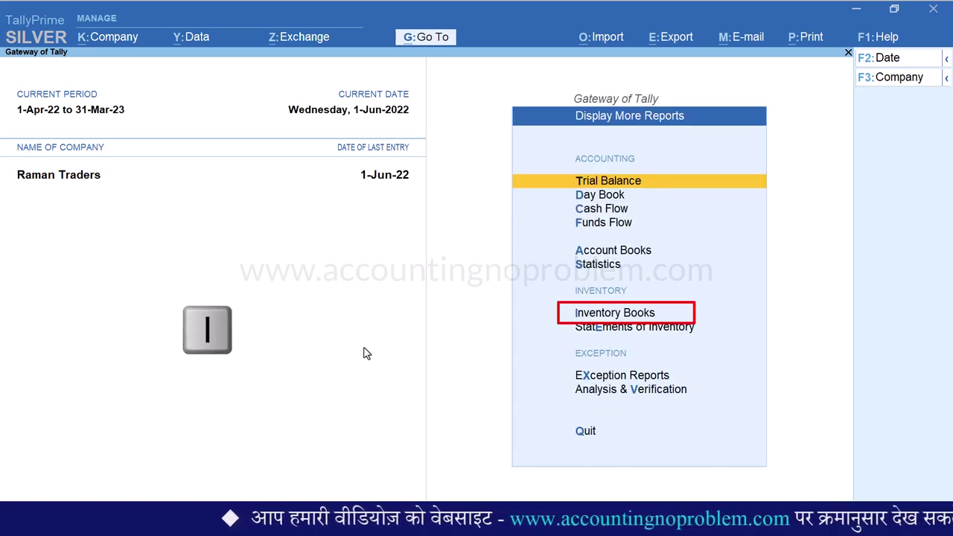
pyautogui.press('i')
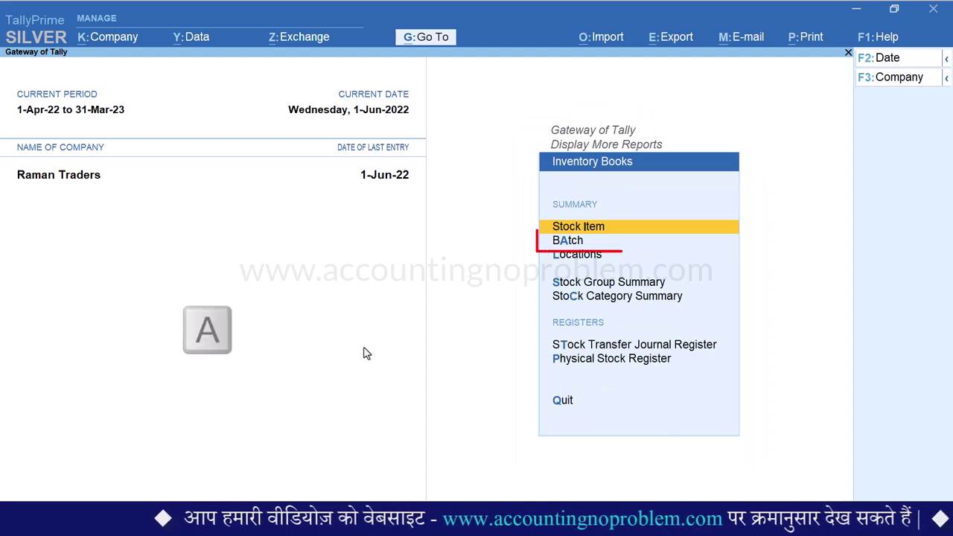
pyautogui.press('a')
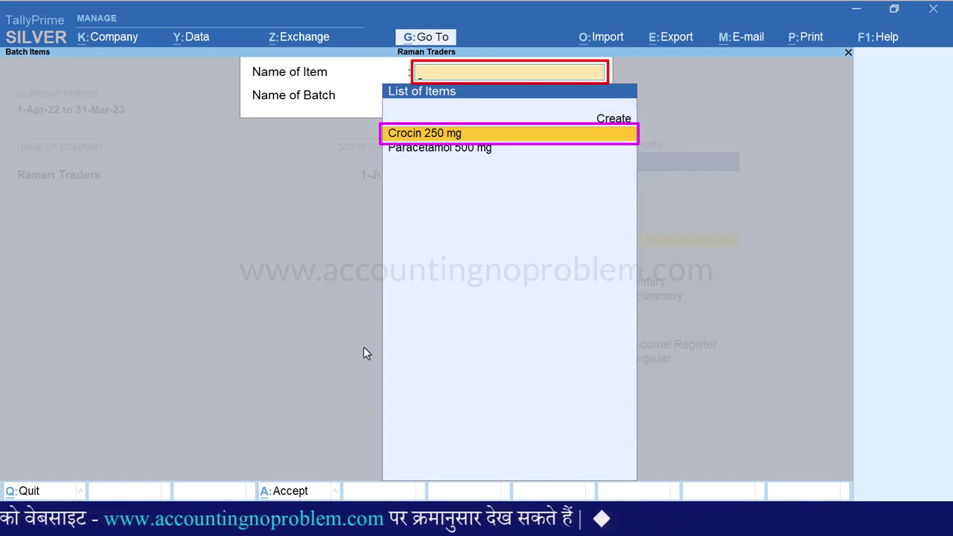
pyautogui.press('Return')
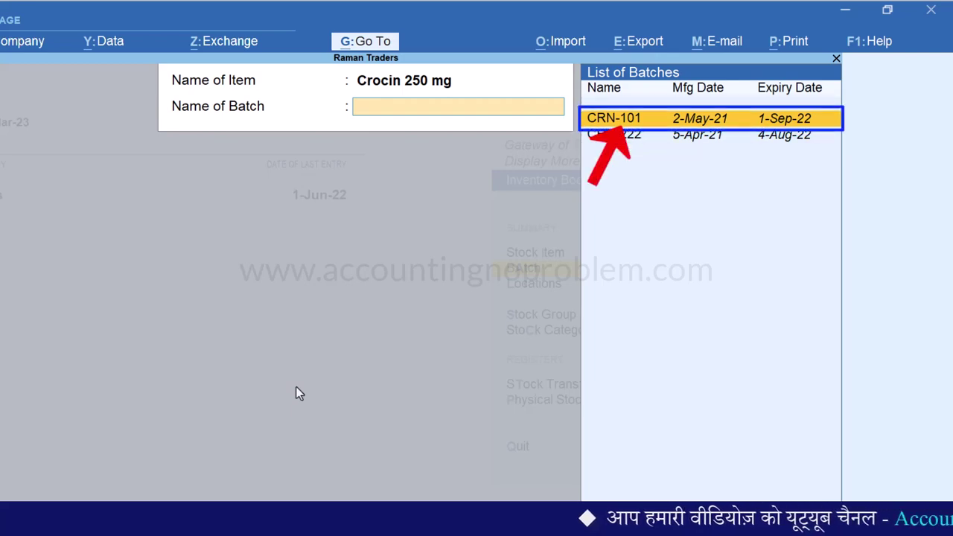
pyautogui.press('Return')
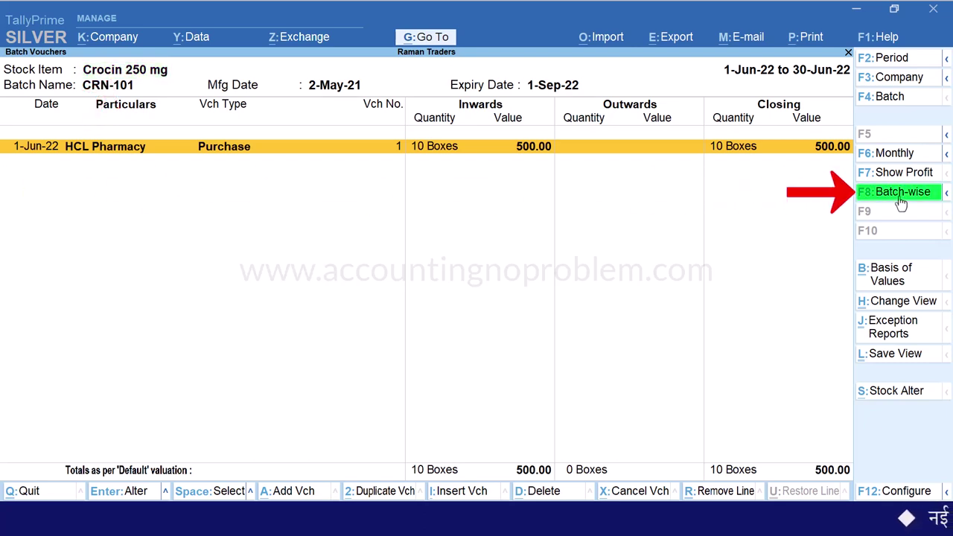
pyautogui.press('F8')
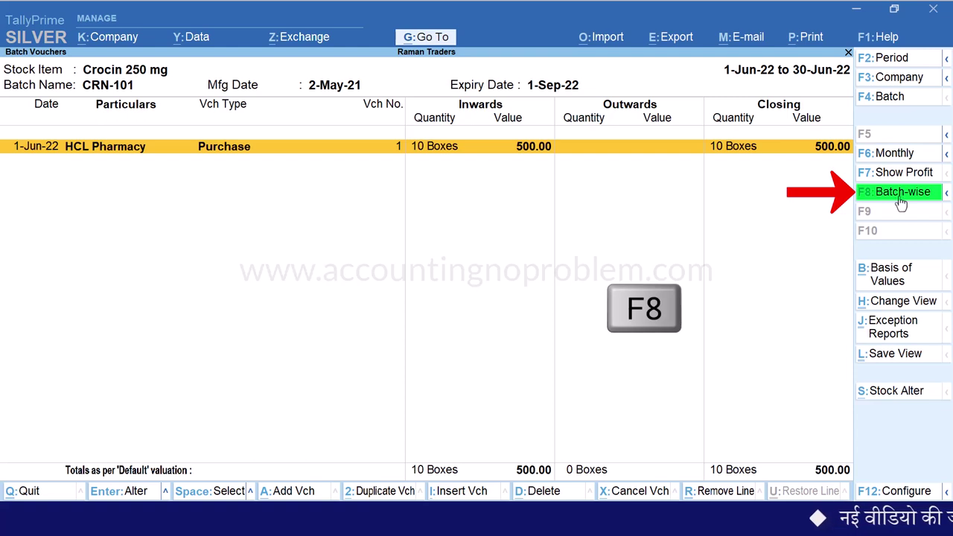
pyautogui.click(901, 194)
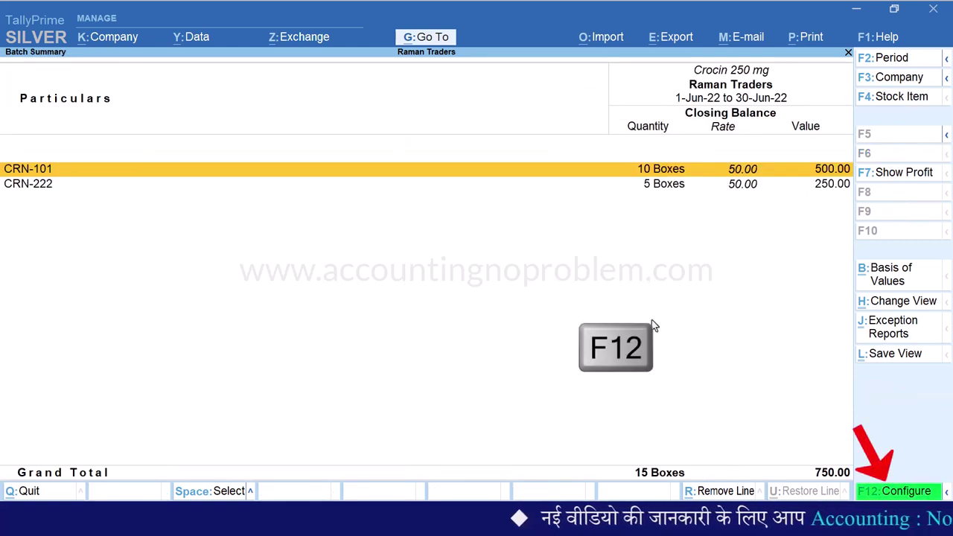
# Step: Configure the batch summary to show opening balance, goods inwards and goods outwards
pyautogui.press('F12')
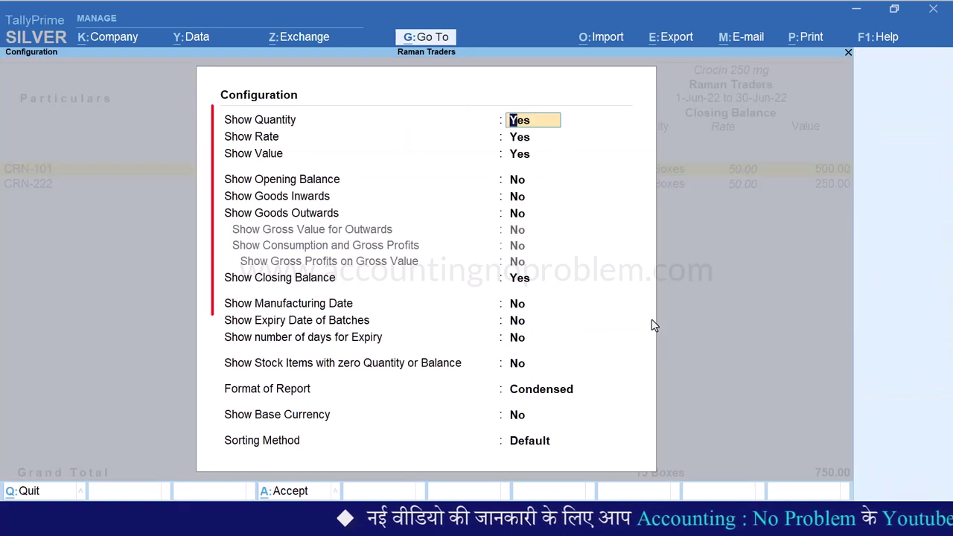
pyautogui.press('Return')
pyautogui.press('Return')
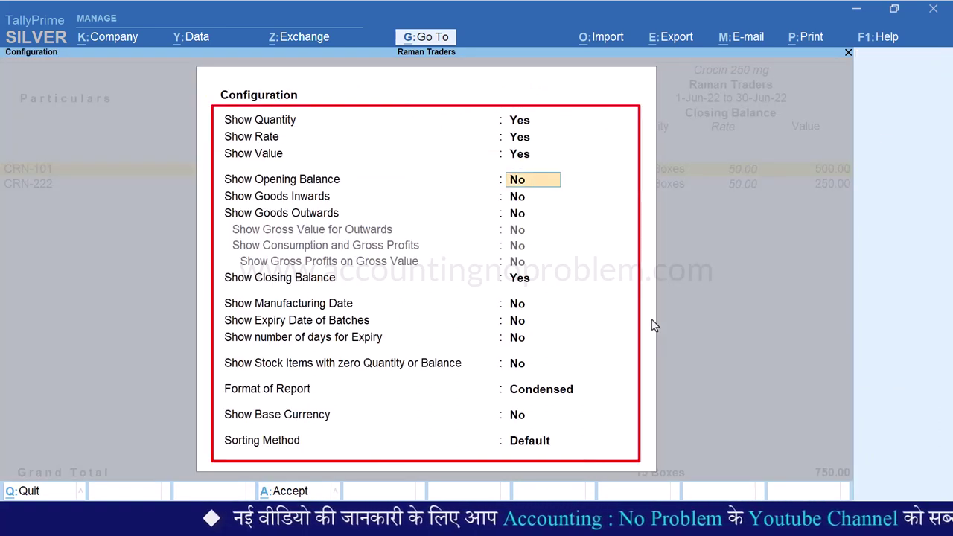
pyautogui.press('Return')
pyautogui.press('Return')
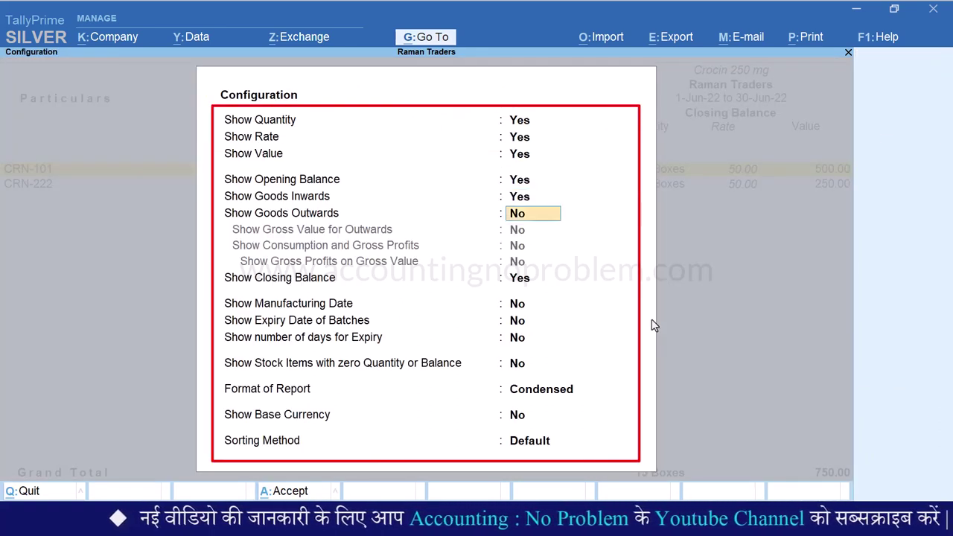
pyautogui.write('y')
pyautogui.press('Return')
pyautogui.press('Return')
pyautogui.press('Return')
pyautogui.press('Return')
# Step: Show manufacturing date, expiry date and number of days for expiry, set the report format to Detailed, and accept the configuration
pyautogui.write('y')
pyautogui.press('Return')
pyautogui.write('y')
pyautogui.press('Return')
pyautogui.write('y')
pyautogui.press('Return')
pyautogui.press('Return')
pyautogui.press('Down')
pyautogui.press('Return')
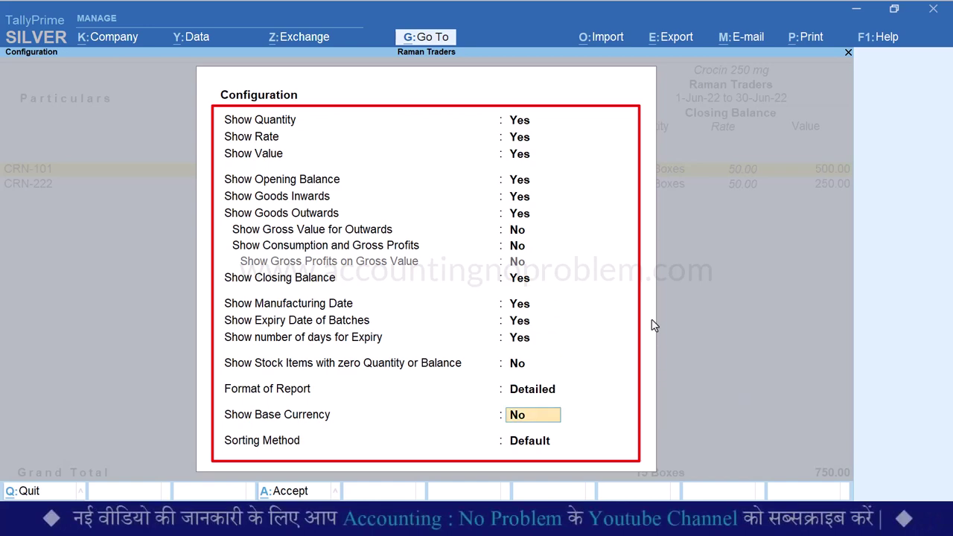
pyautogui.hotkey('ctrl', 'a')
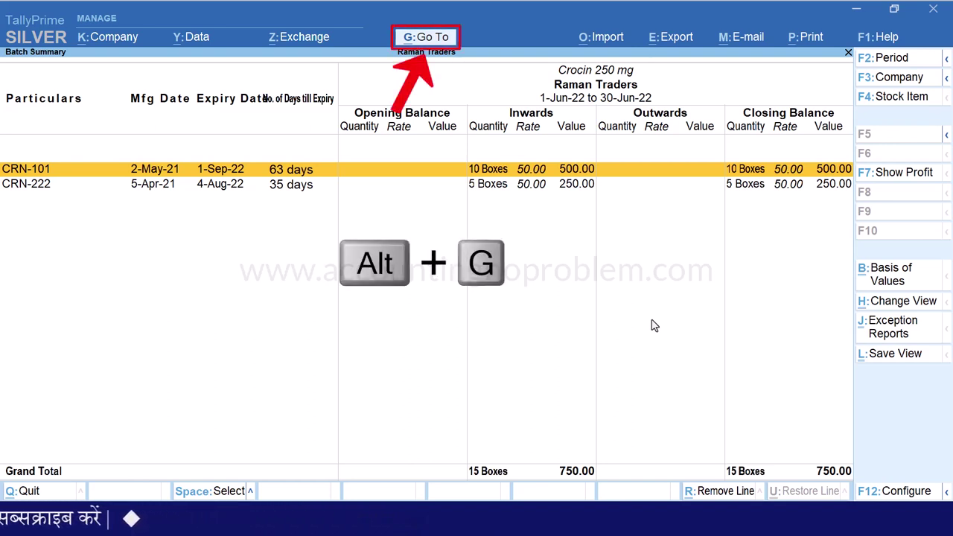
# Step: Look up Batch Summary in the report list by searching for Batch, and return to the Gateway of Tally
pyautogui.hotkey('alt', 'g')
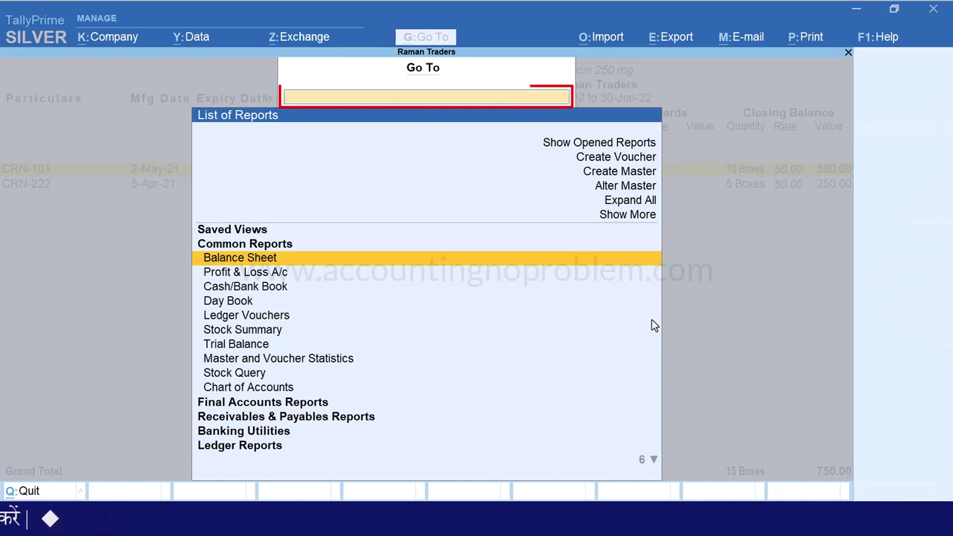
pyautogui.write('Batch')
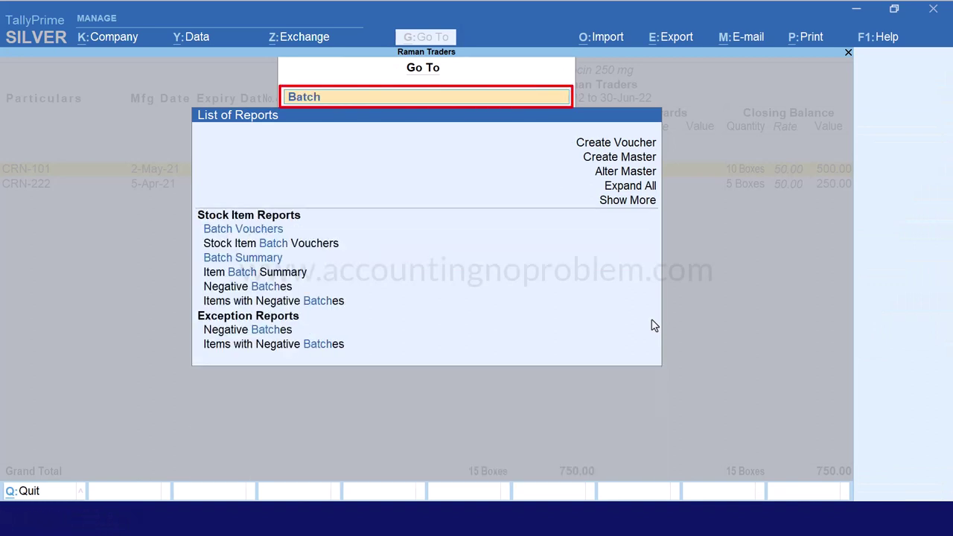
pyautogui.press('Down')
pyautogui.press('Down')
pyautogui.press('Down')
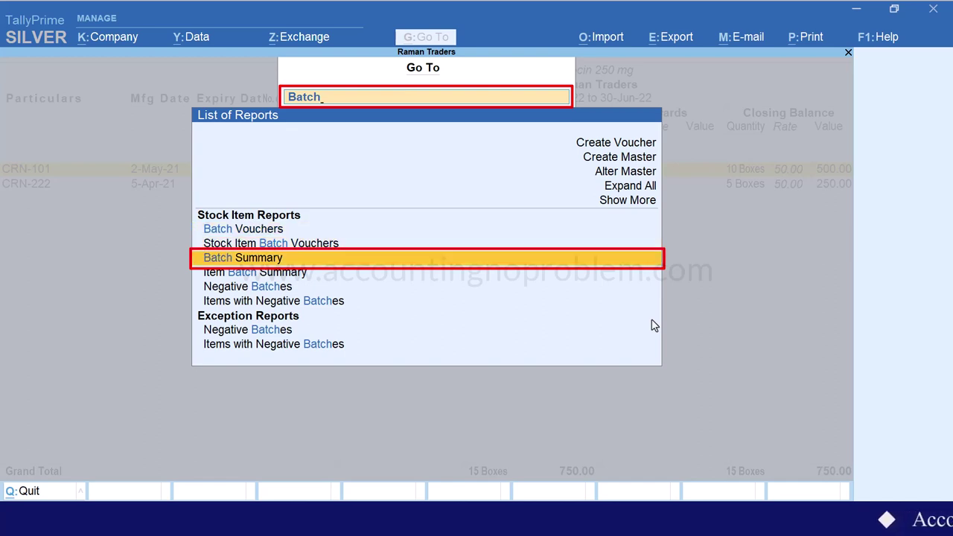
pyautogui.press('Escape')
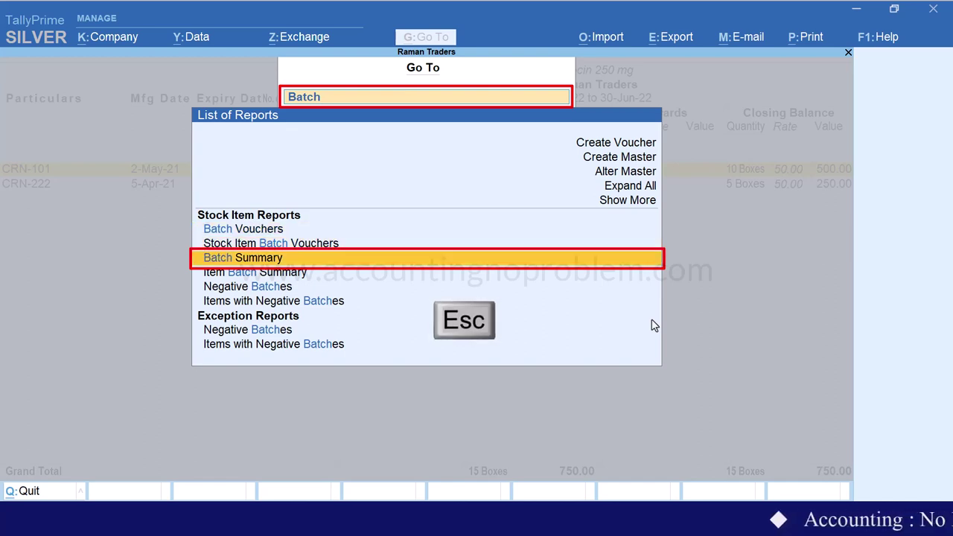
pyautogui.press('Escape')
pyautogui.press('Escape')
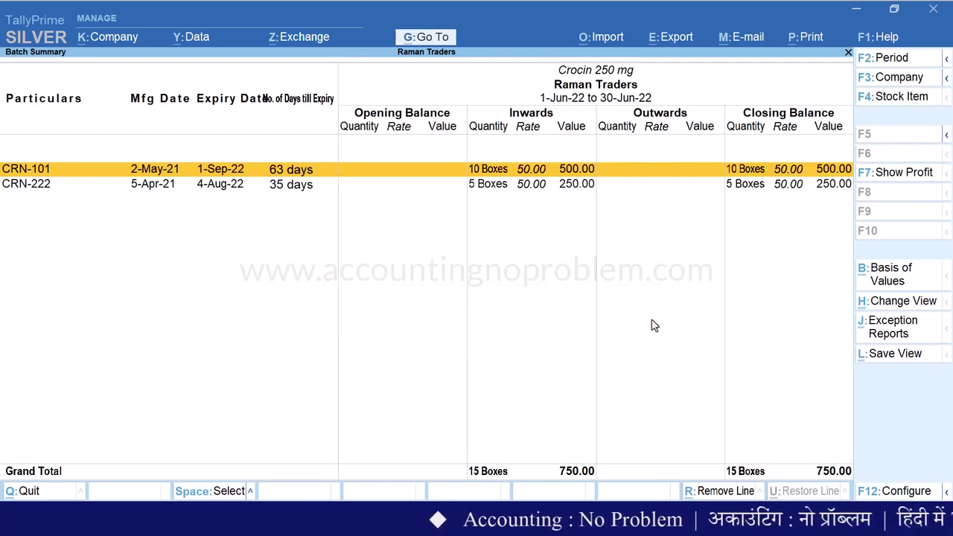
pyautogui.press('Escape')
pyautogui.press('Escape')
pyautogui.press('Escape')
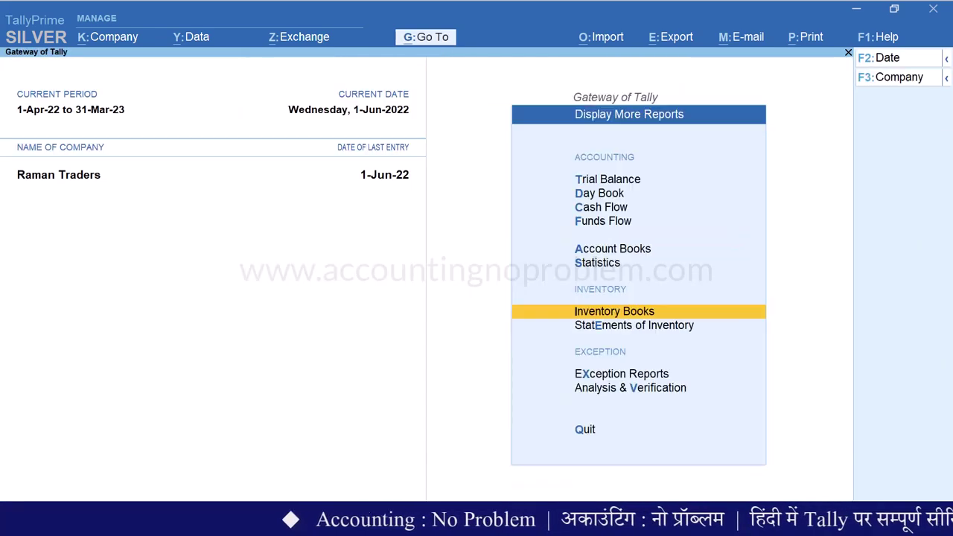
pyautogui.press('Escape')
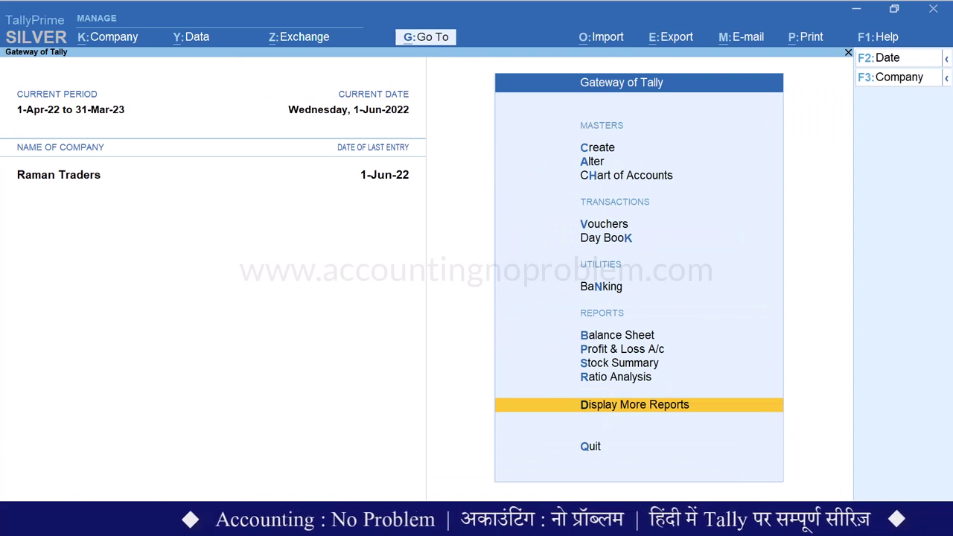
# Step: Start a sales voucher dated 2-6-2022 for party A-One Medical Store with Sales Account as the sales ledger
pyautogui.press('v')
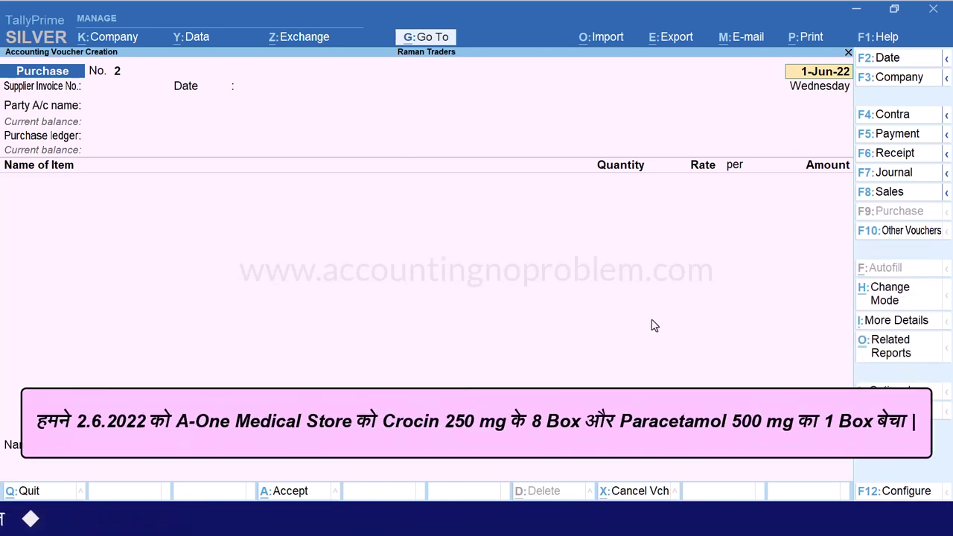
pyautogui.press('F8')
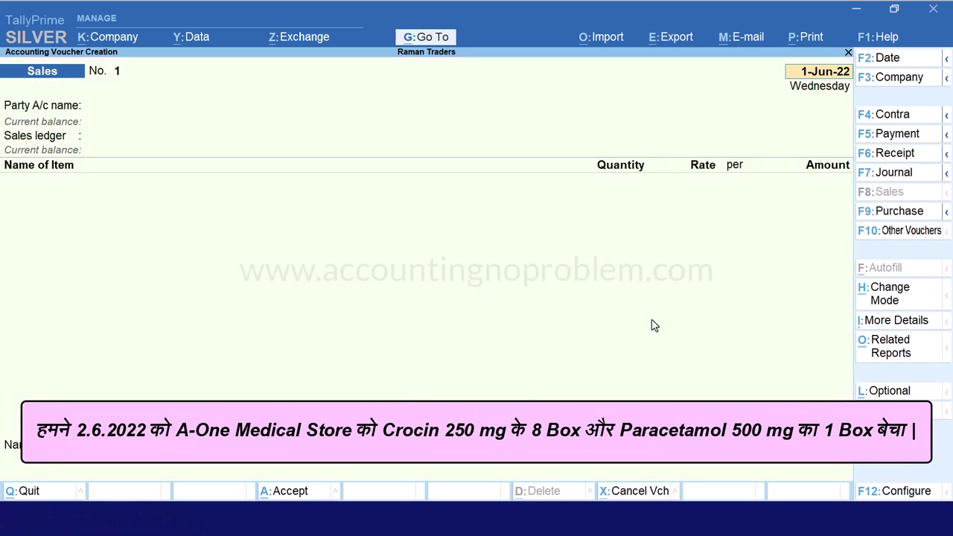
pyautogui.press('F2')
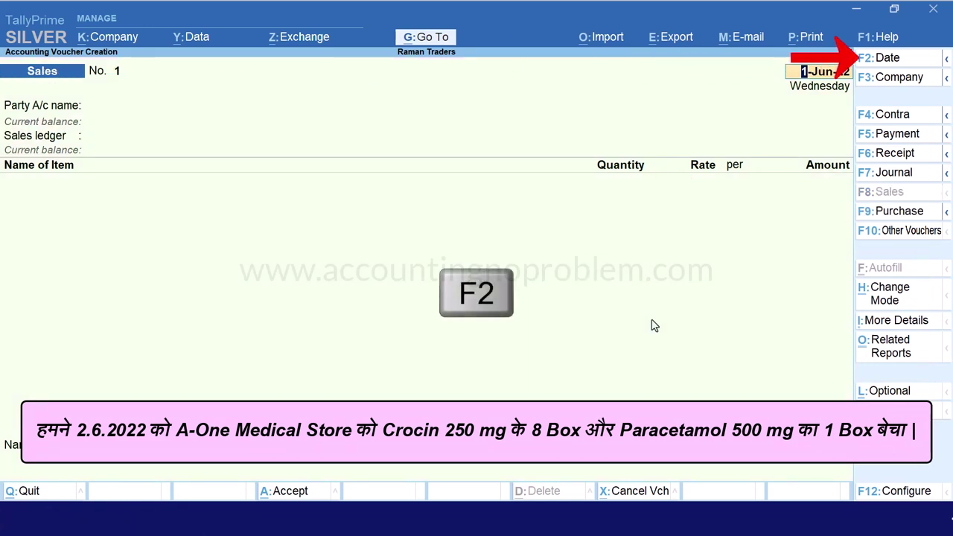
pyautogui.write('2-6-2022')
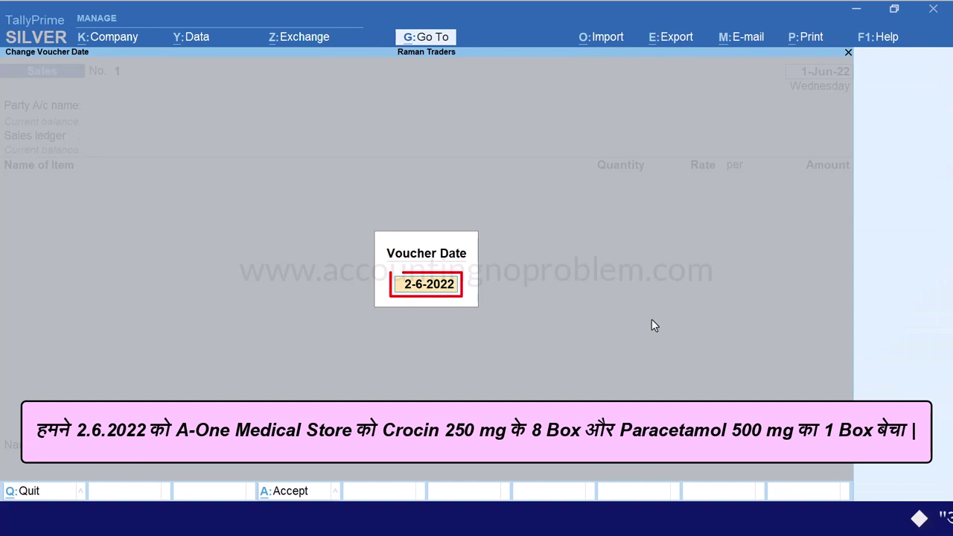
pyautogui.press('Return')
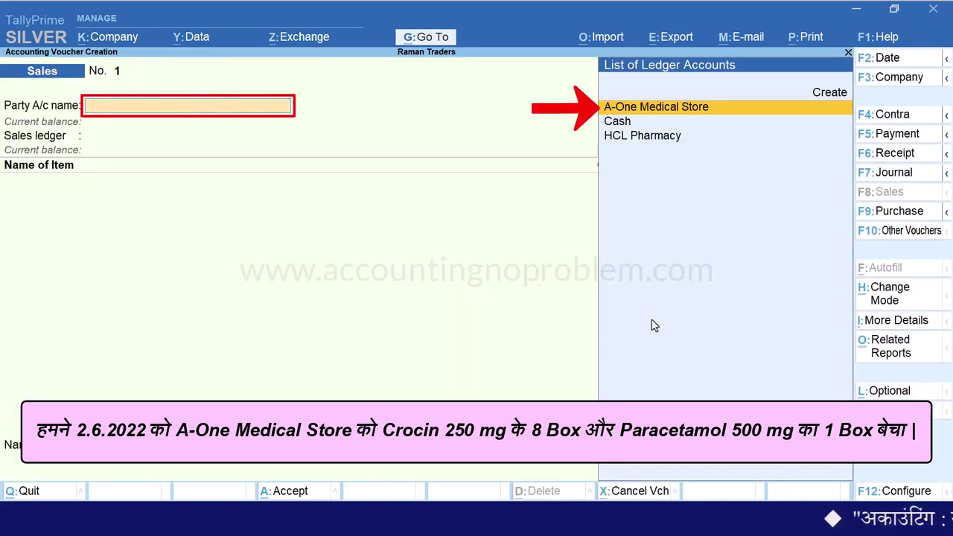
pyautogui.press('Return')
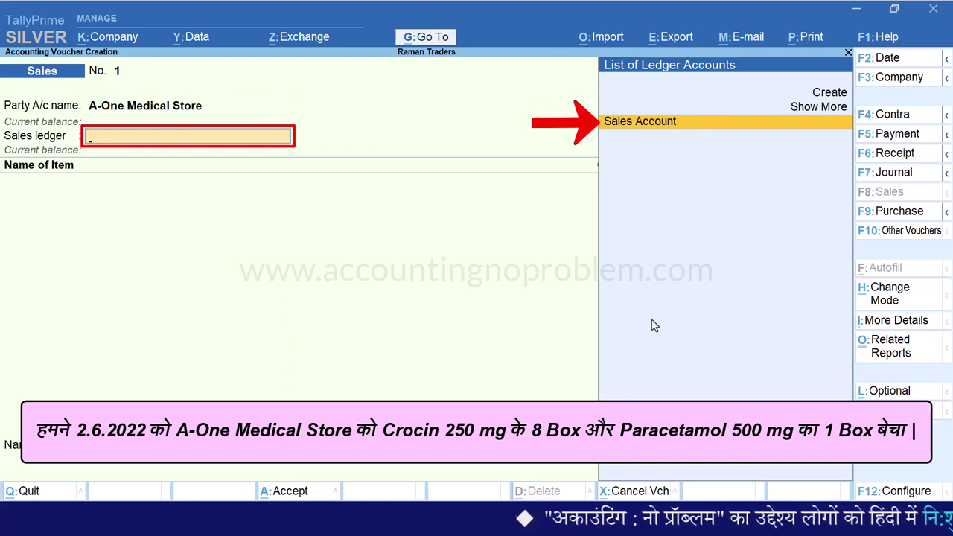
pyautogui.press('Return')
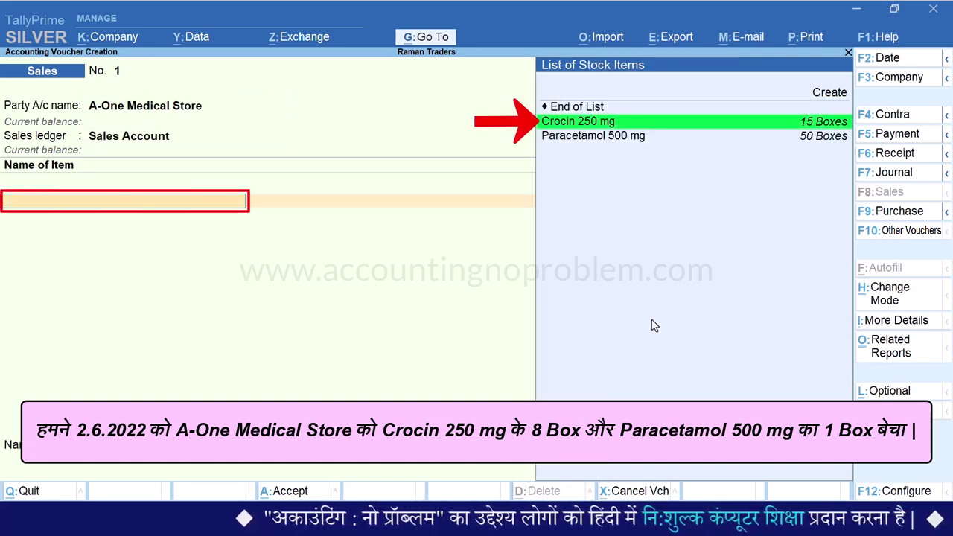
# Step: Add Crocin 250 mg to the sales voucher and allocate 5 Boxes from batch CRN-222 at a rate of 80
pyautogui.press('Down')
pyautogui.press('Return')
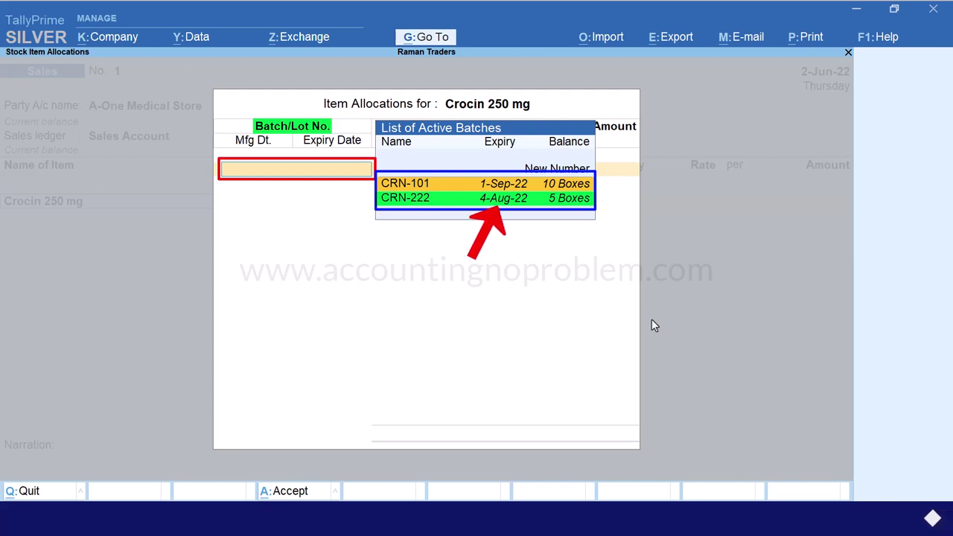
pyautogui.press('Down')
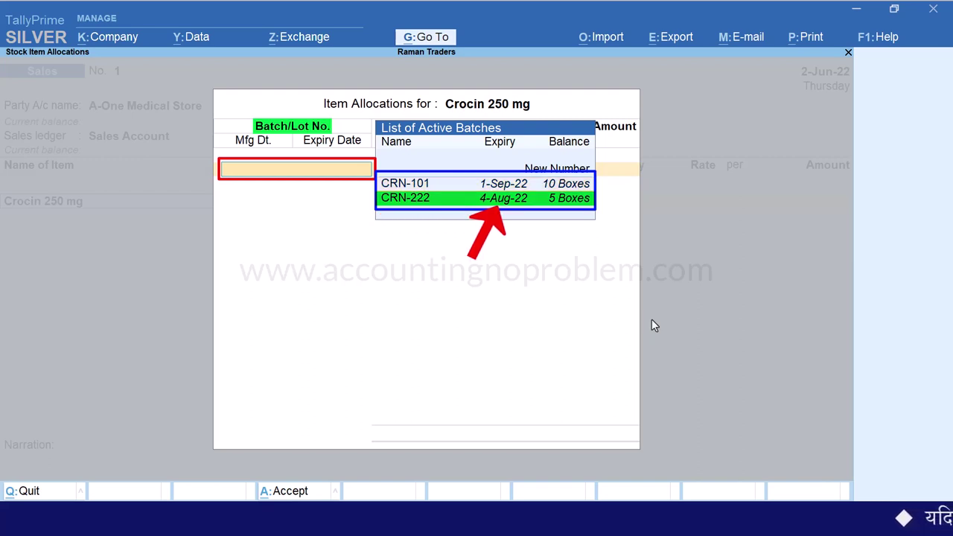
pyautogui.press('Return')
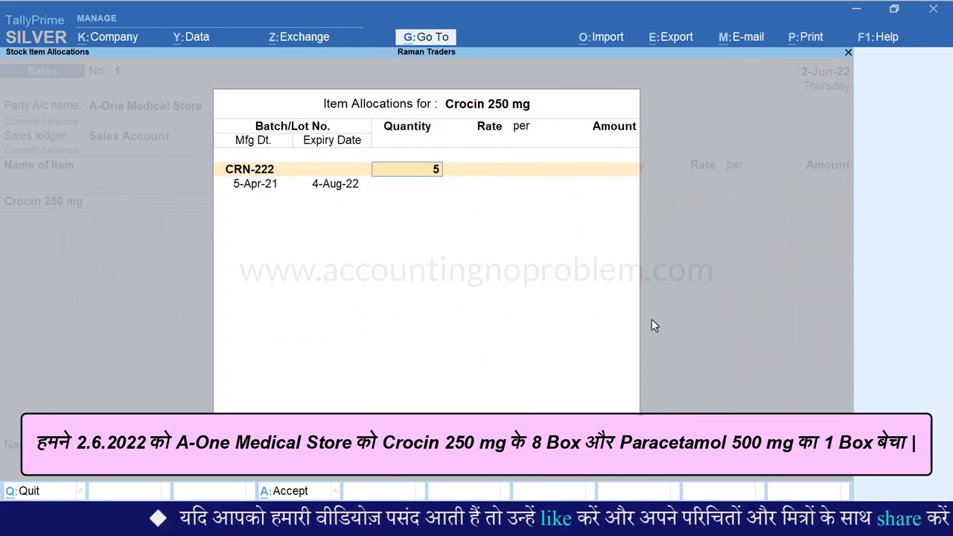
pyautogui.press('Return')
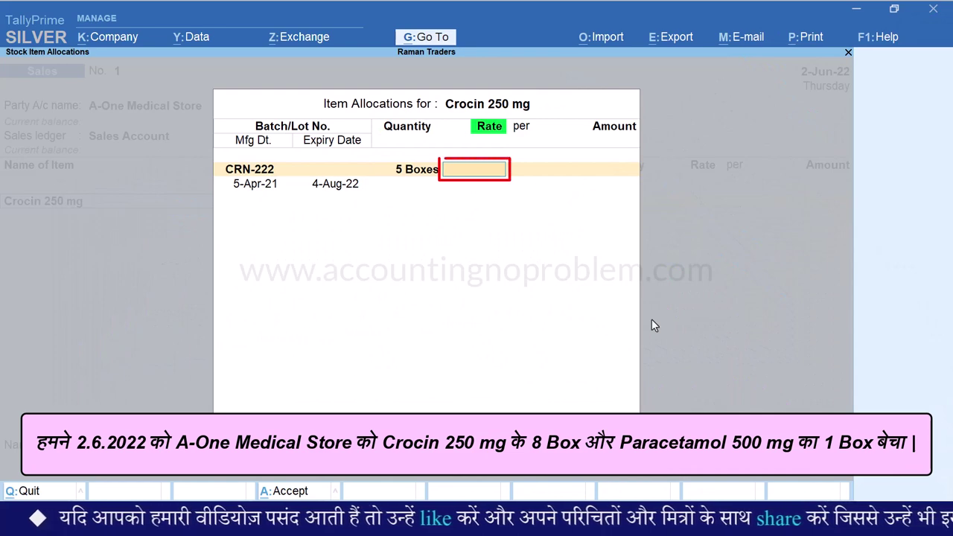
pyautogui.press('Return')
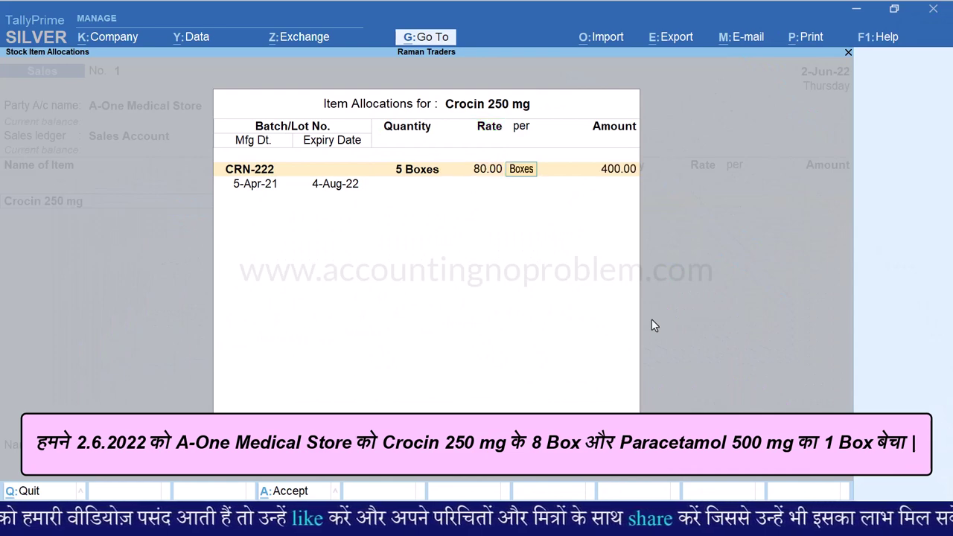
pyautogui.press('Return')
pyautogui.press('Return')
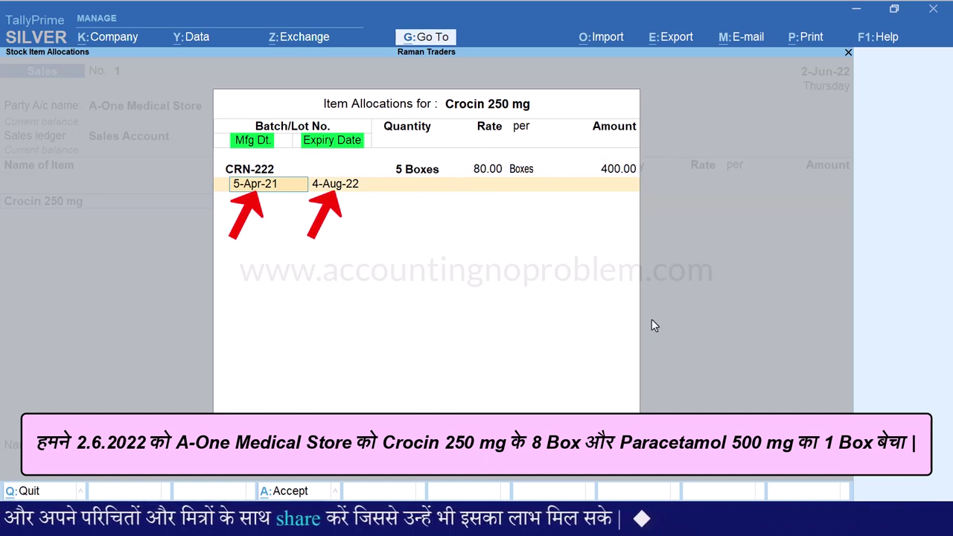
pyautogui.press('Return')
pyautogui.press('Return')
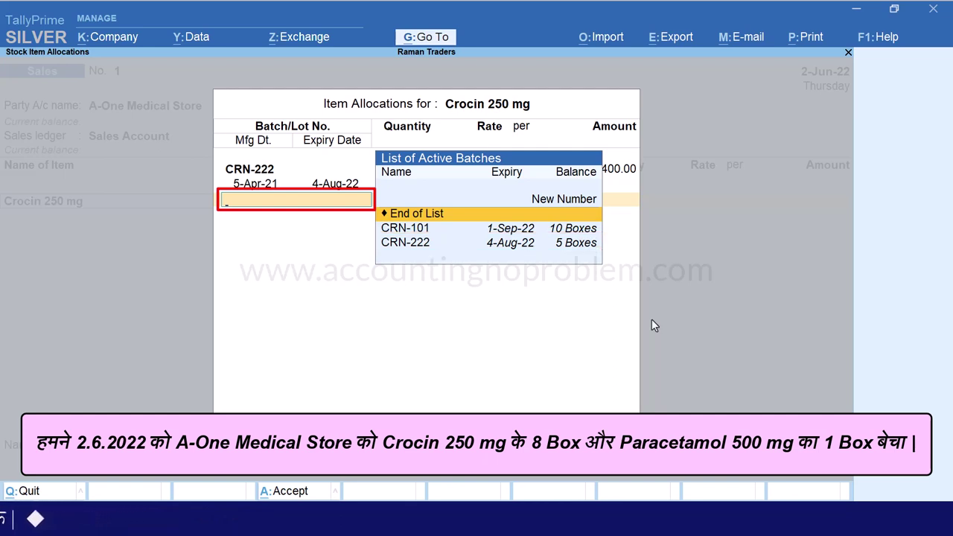
# Step: Allocate 3 Boxes of Crocin 250 mg from batch CRN-101 at a rate of 80 and end the item's batch allocation
pyautogui.press('Down')
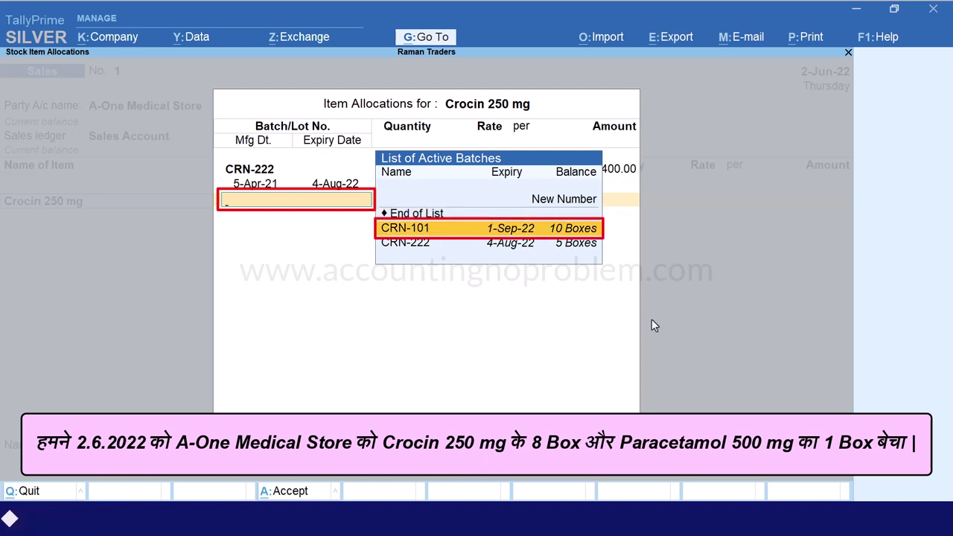
pyautogui.press('Return')
pyautogui.press('Return')
pyautogui.press('Return')
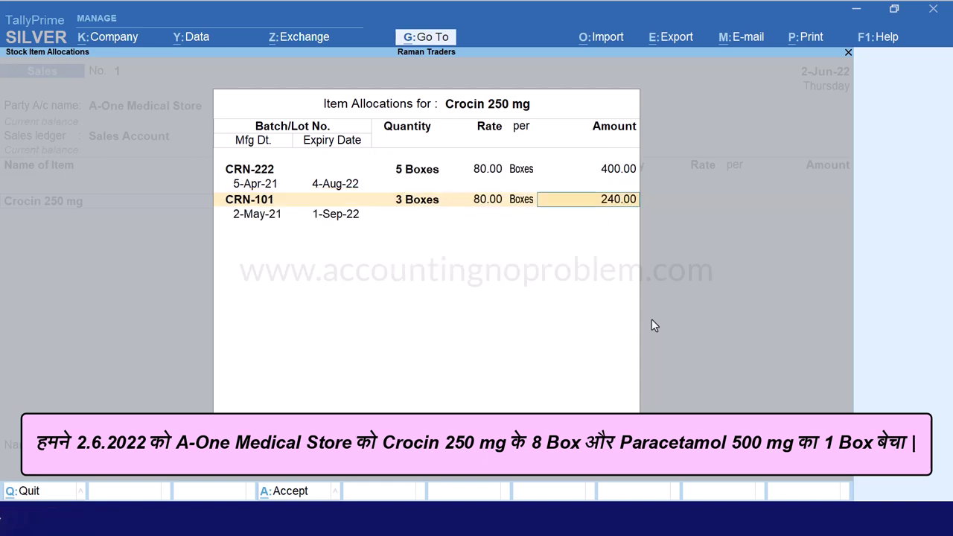
pyautogui.press('Return')
pyautogui.press('Return')
pyautogui.press('Return')
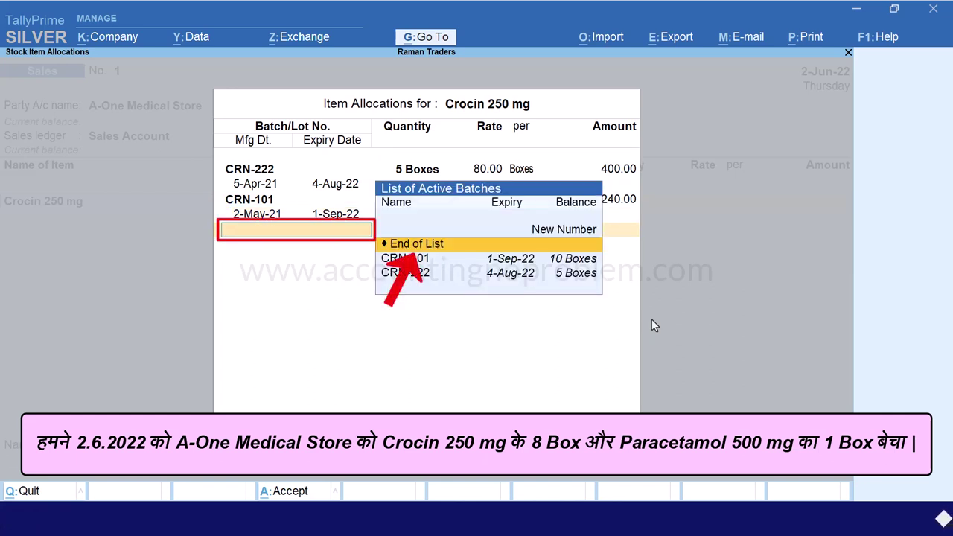
pyautogui.press('Return')
pyautogui.press('Return')
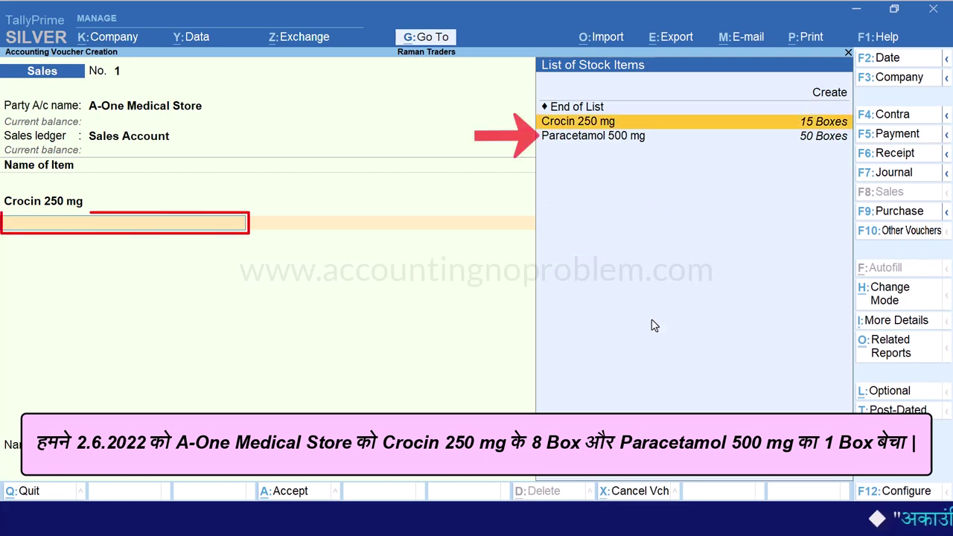
# Step: Add Paracetamol 500 mg to the sales voucher, allocating 1 Box from batch PARA-601 at a rate of 50
pyautogui.press('Down')
pyautogui.press('Down')
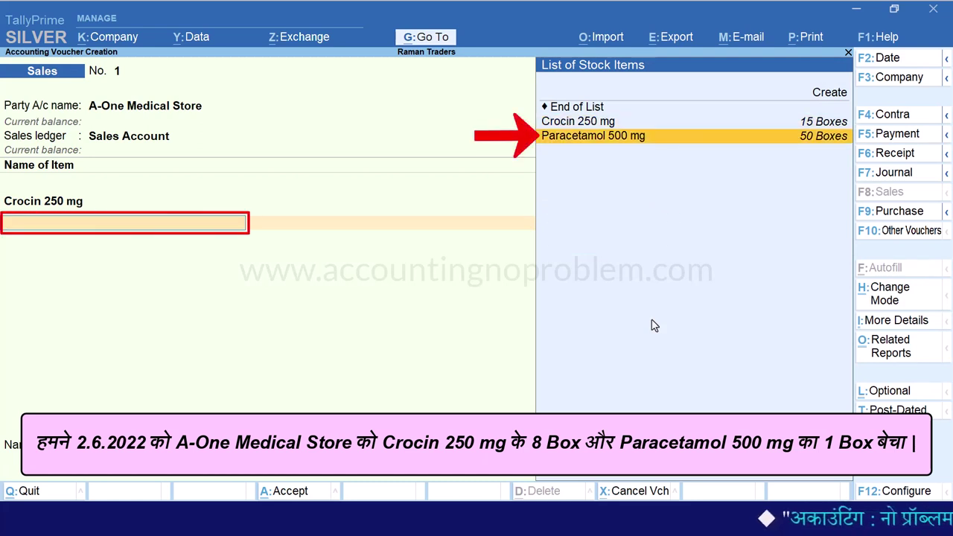
pyautogui.press('Return')
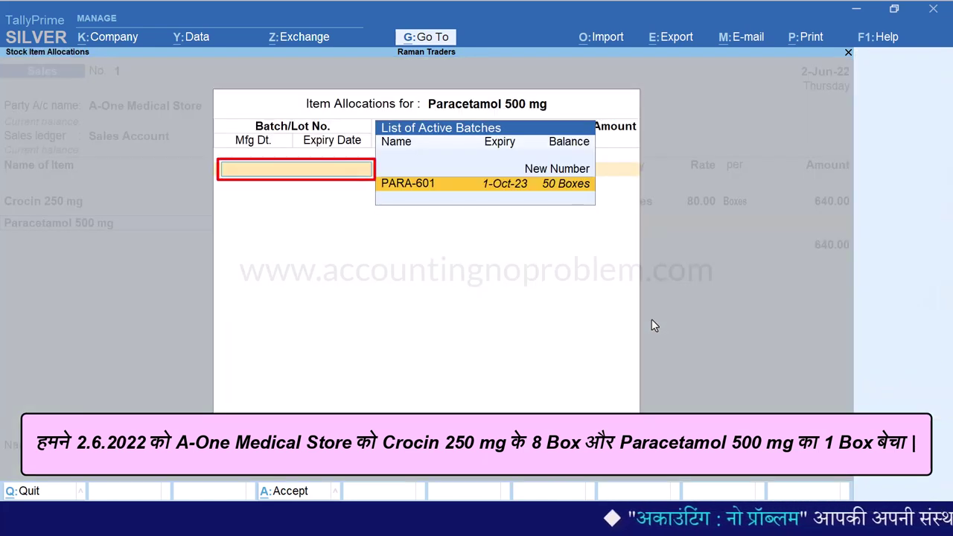
pyautogui.press('Return')
pyautogui.write('1')
pyautogui.press('Return')
pyautogui.write('50')
pyautogui.press('Return')
pyautogui.press('Return')
pyautogui.press('Return')
pyautogui.press('Return')
pyautogui.press('Return')
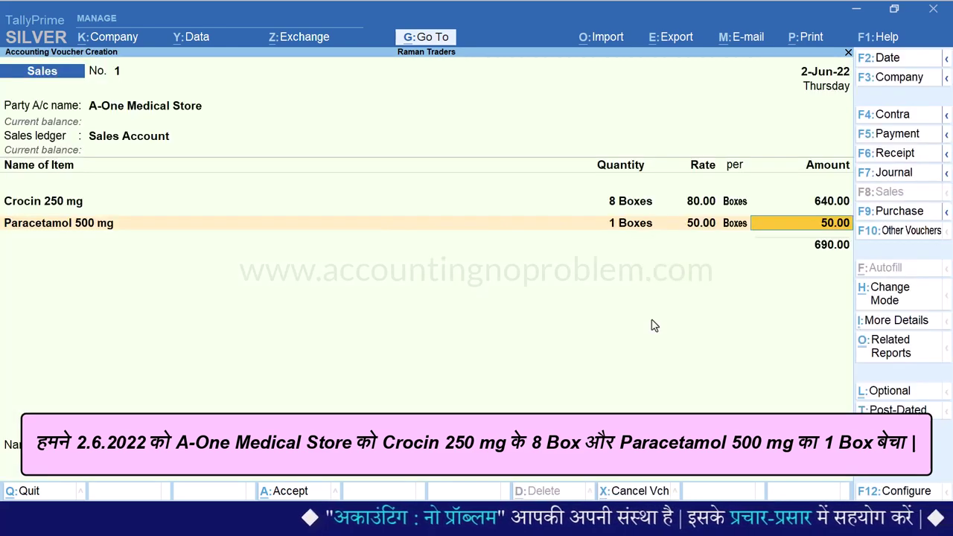
pyautogui.press('Return')
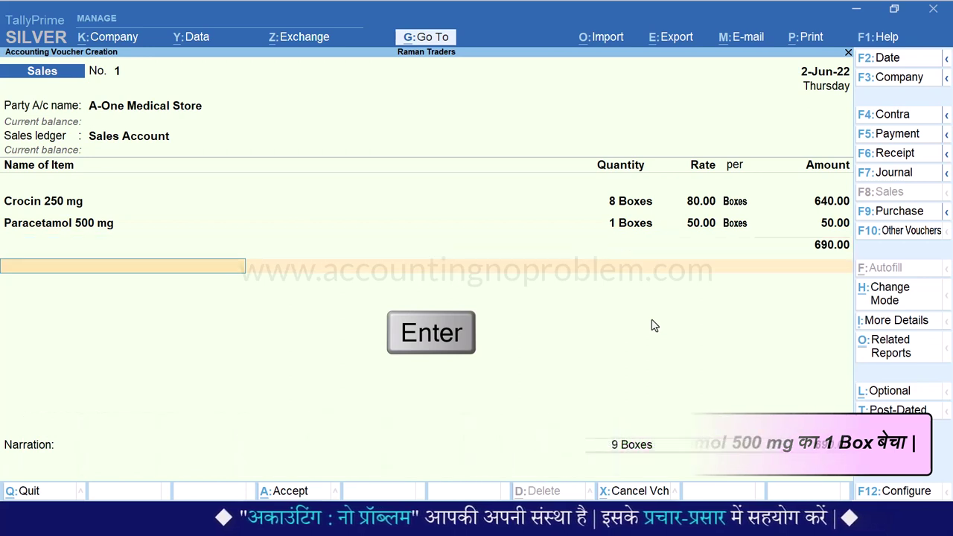
# Step: End the item list and save the sales voucher without a narration
pyautogui.press('Return')
pyautogui.press('Return')
pyautogui.press('Return')
pyautogui.press('Return')
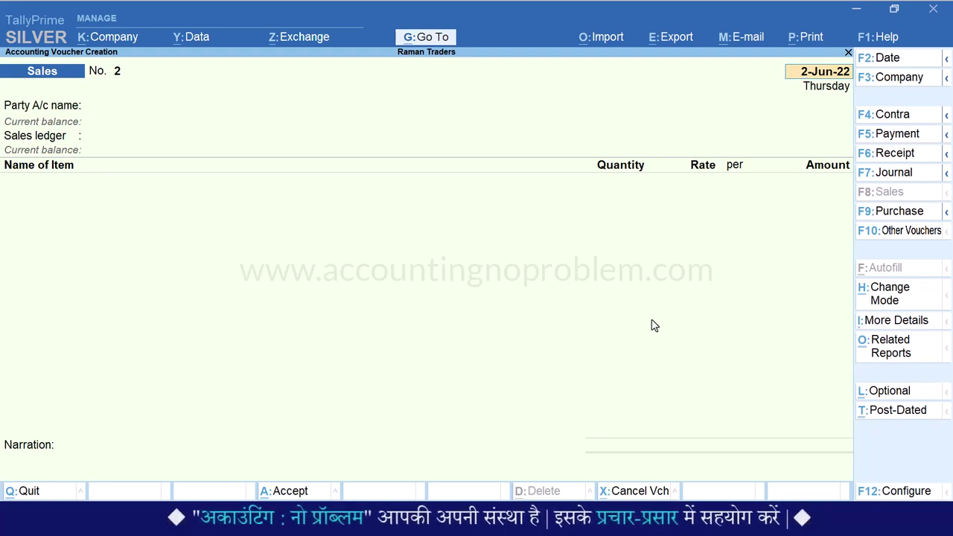
# Step: Preview the printed invoice of the saved A-One Medical Store sale, examine its batch and expiry details, and return to the blank sales voucher
pyautogui.press('pageup')
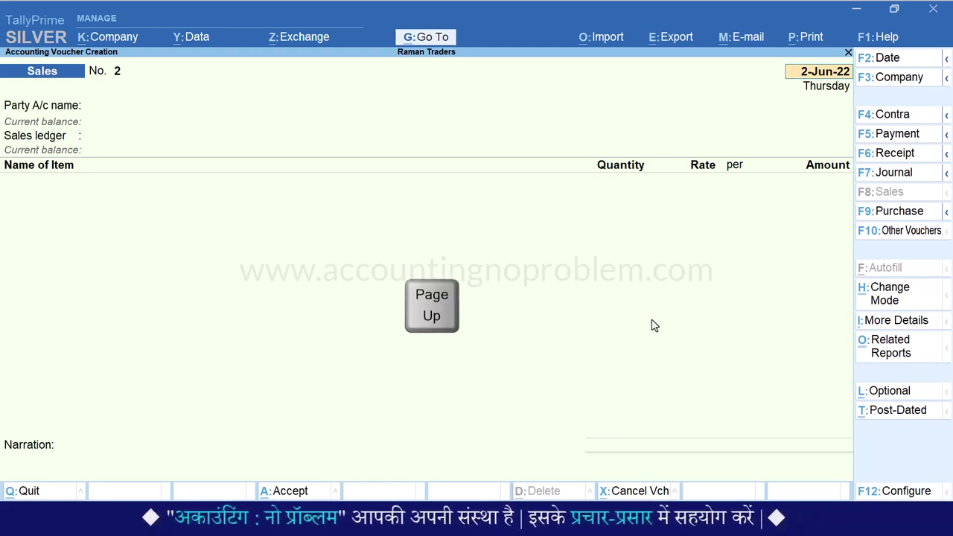
pyautogui.hotkey('ctrl', 'p')
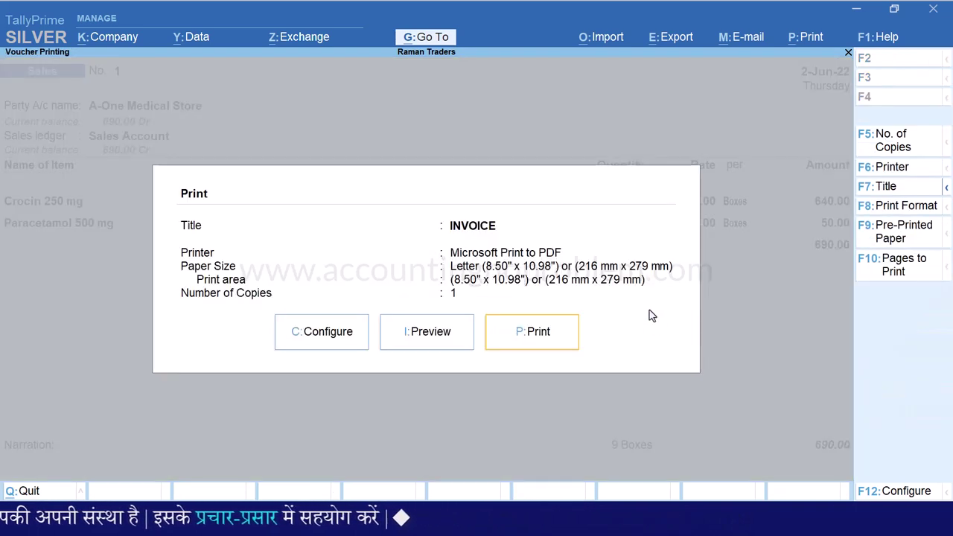
pyautogui.press('i')
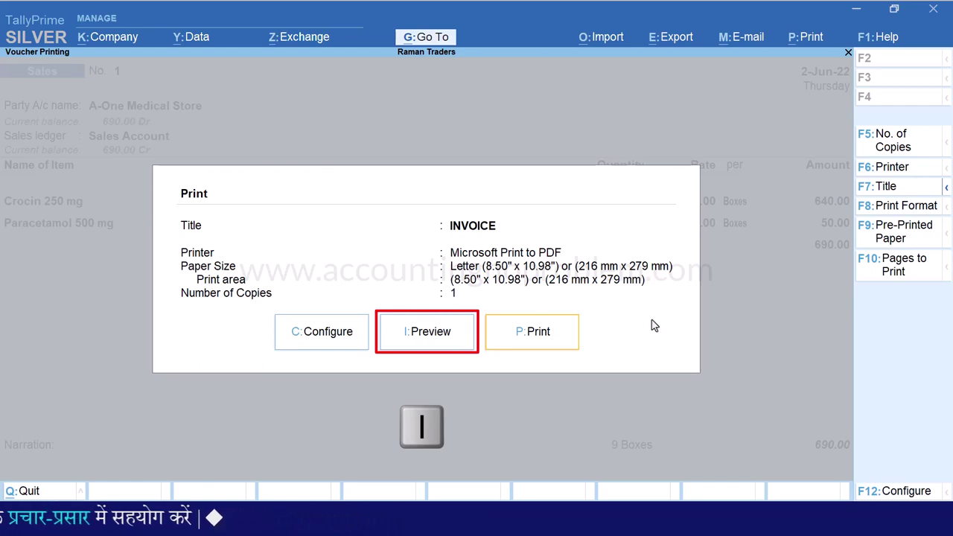
pyautogui.press('i')
pyautogui.hotkey('alt', 'z')
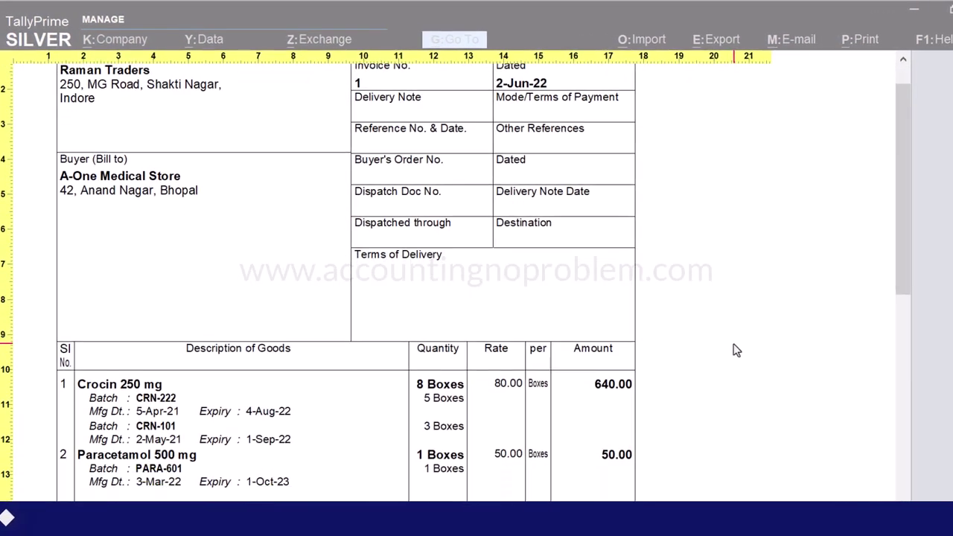
pyautogui.scroll(-1, 735, 350)
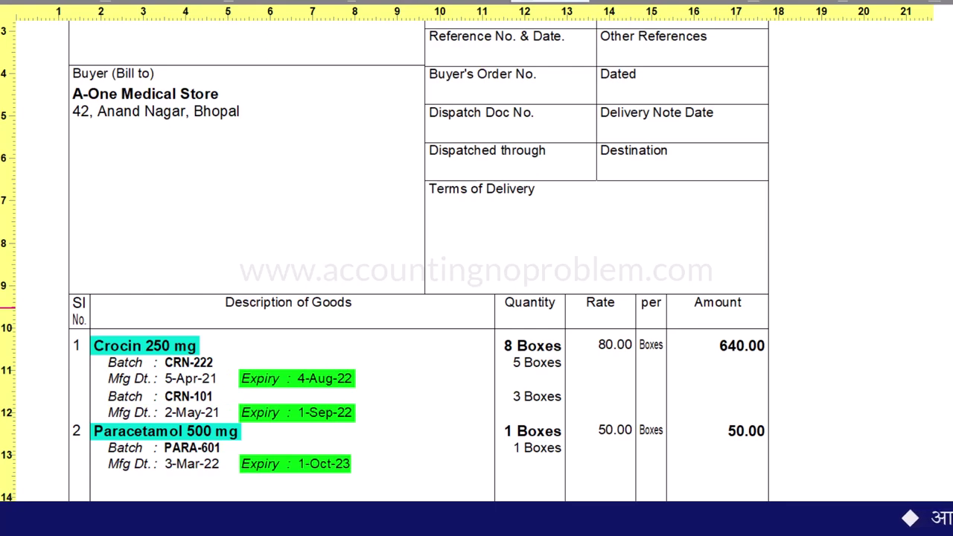
pyautogui.moveTo(846, 224); pyautogui.dragTo(821, 140)
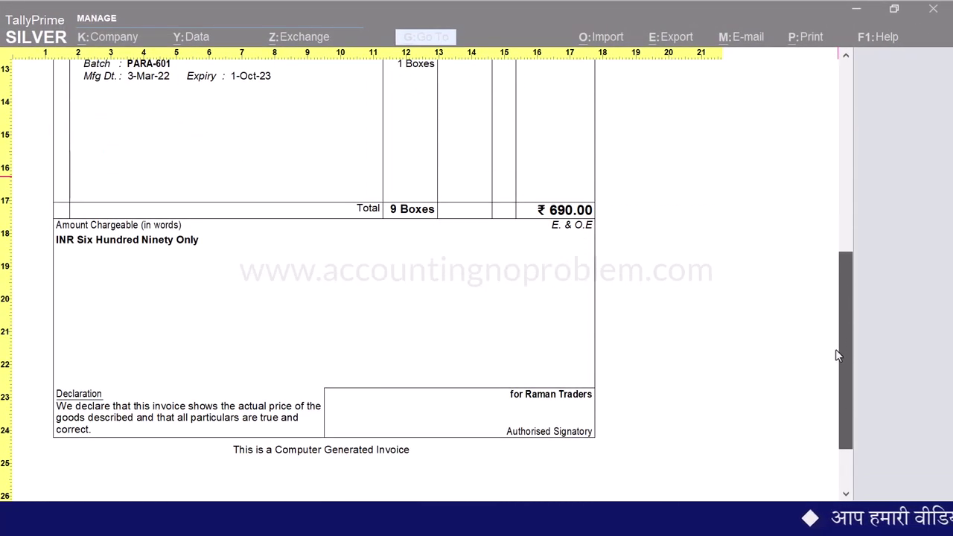
pyautogui.press('Escape')
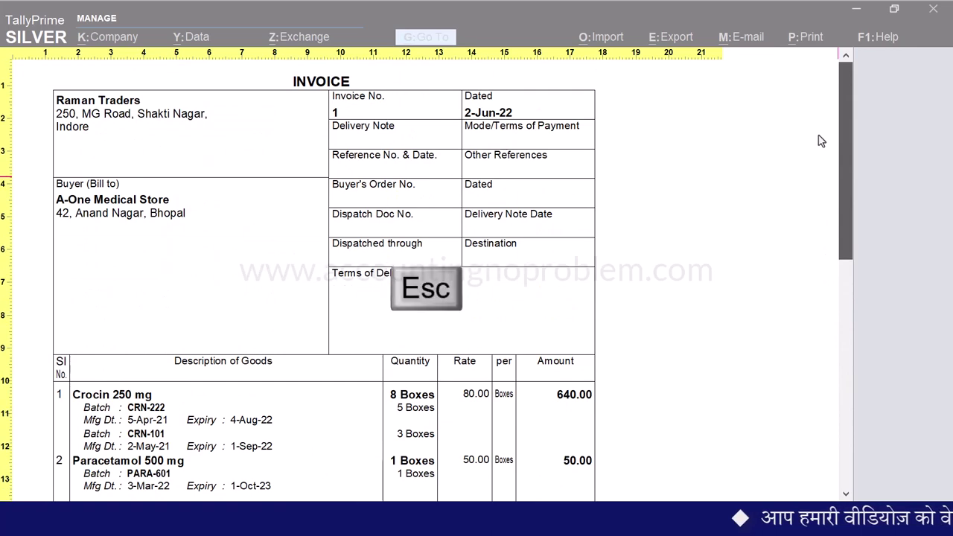
pyautogui.press('Escape')
pyautogui.press('Escape')
pyautogui.press('Escape')
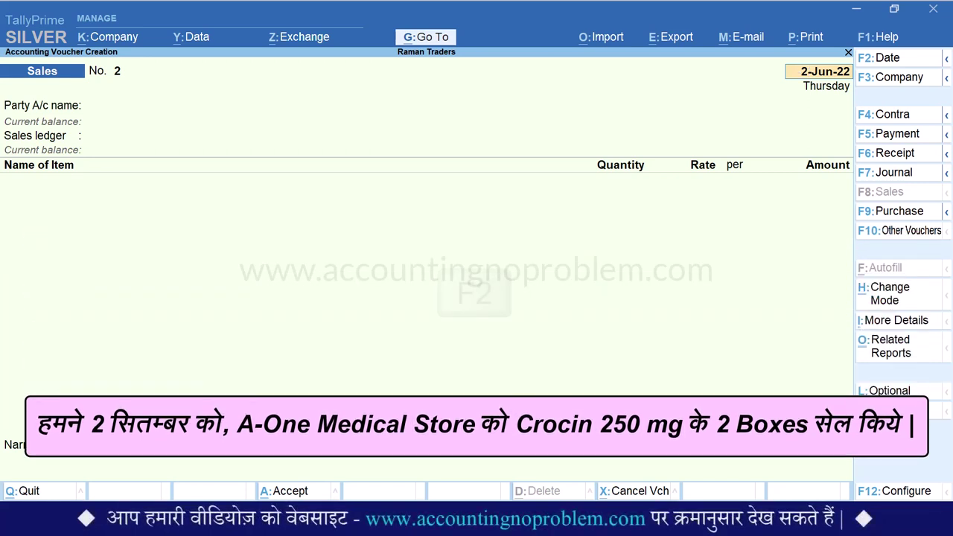
# Step: Start a sales voucher dated 2-Sep-22 for party A-One Medical Store with Sales Account as the sales ledger
pyautogui.press('F2')
pyautogui.write('2.9')
pyautogui.press('Return')
pyautogui.press('Return')
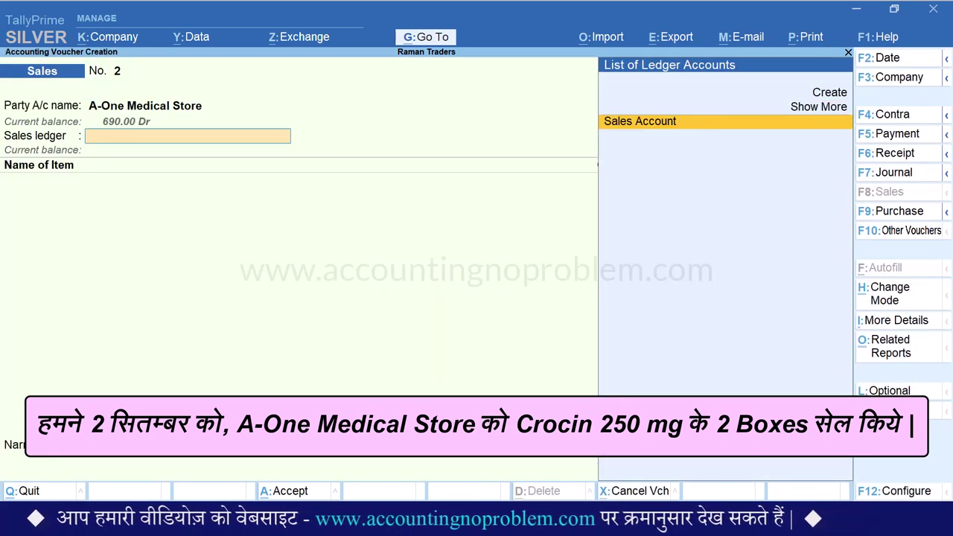
pyautogui.press('Return')
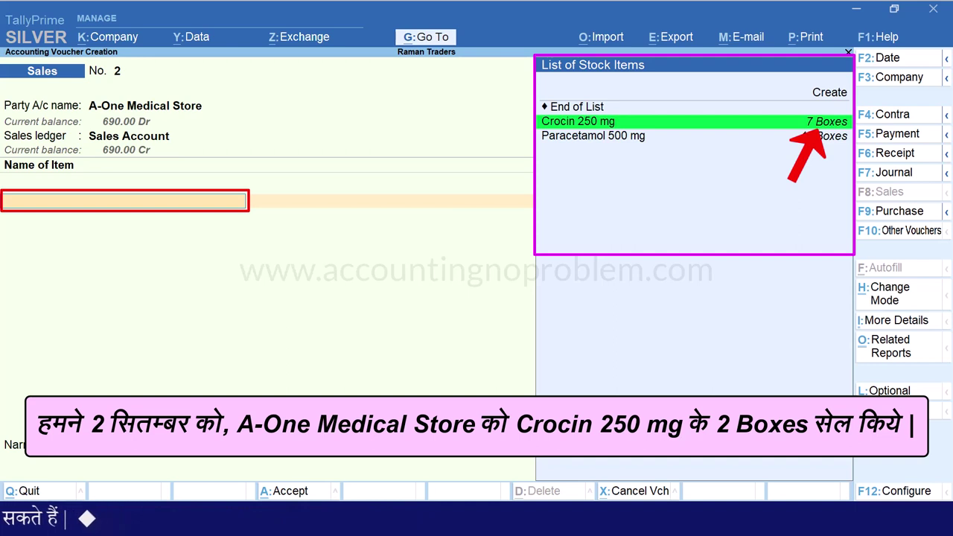
# Step: Try to allocate Crocin 250 mg from an active batch in the sales voucher, and quit the voucher without saving
pyautogui.press('Down')
pyautogui.press('Down')
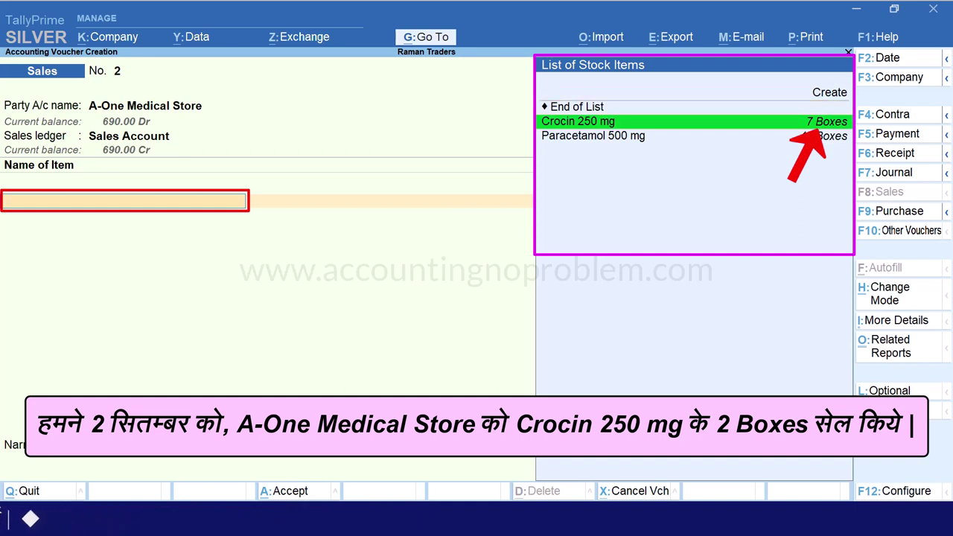
pyautogui.press('Return')
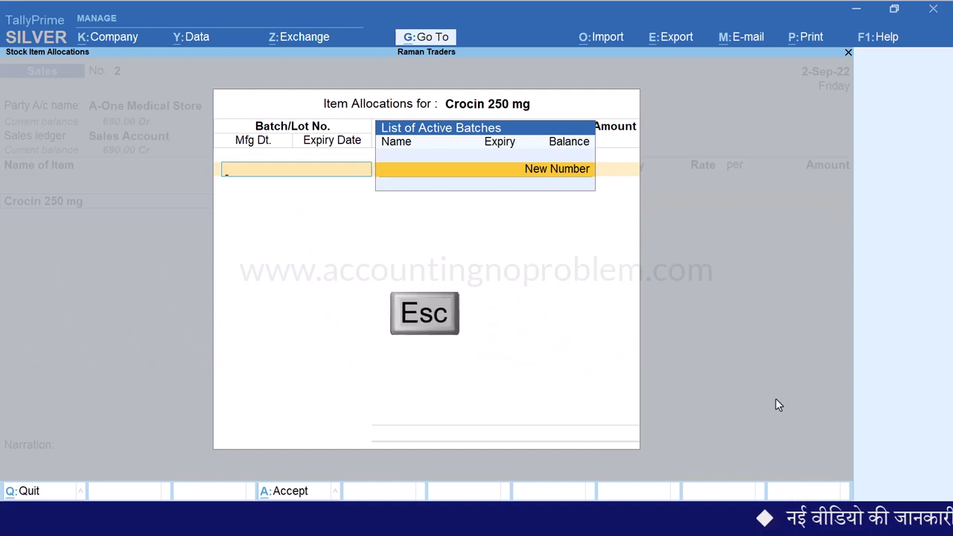
pyautogui.press('Escape')
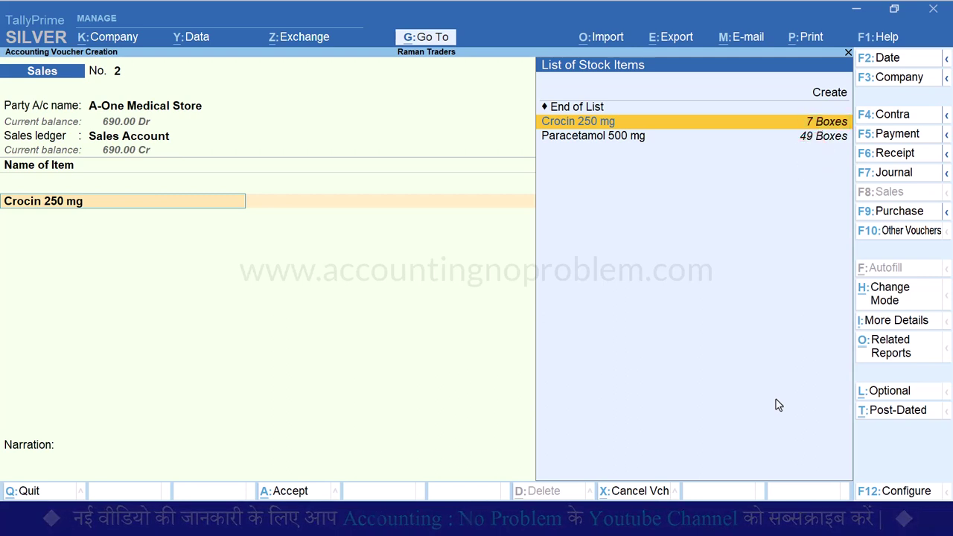
pyautogui.press('Escape')
pyautogui.press('Escape')
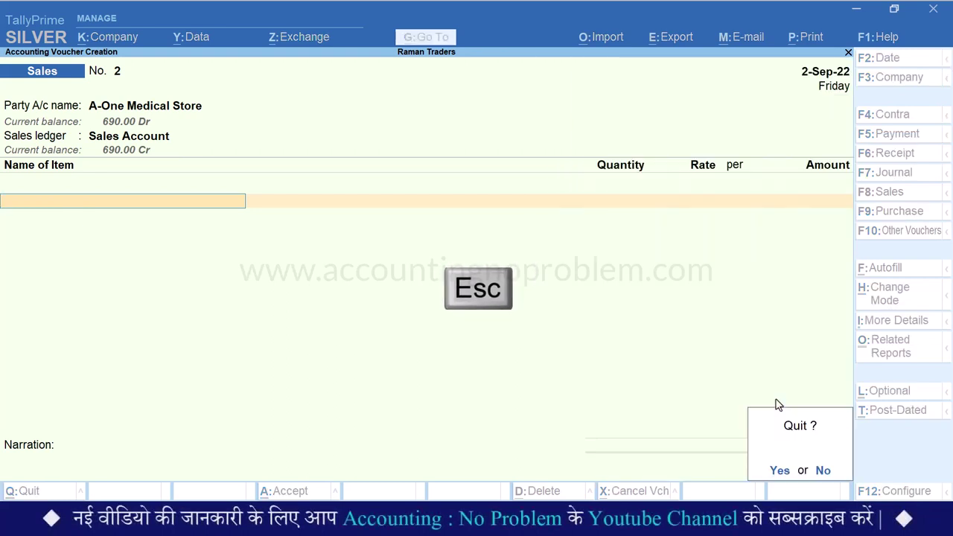
pyautogui.press('y')
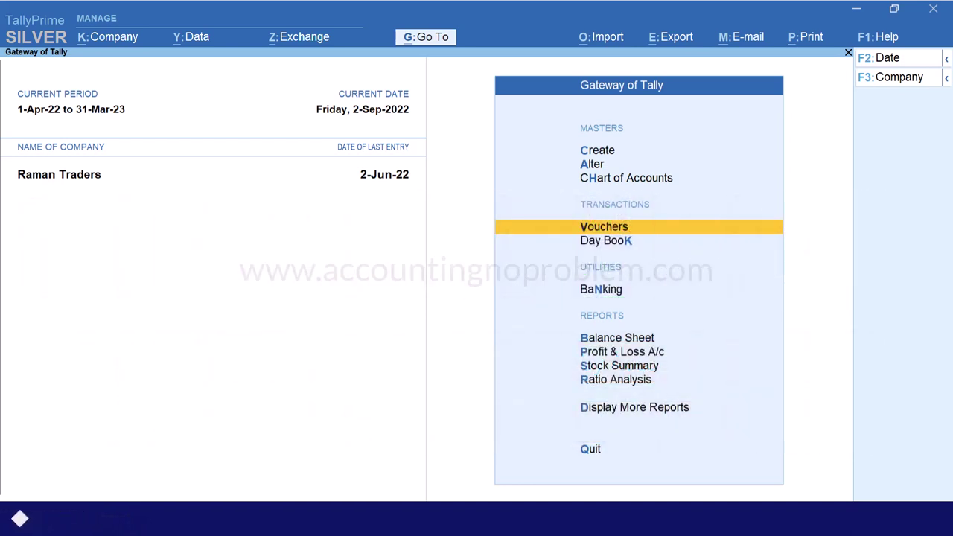
# Step: Start a debit note dated 2-Sep-22 with HCL Pharmacy as the party
pyautogui.press('v')
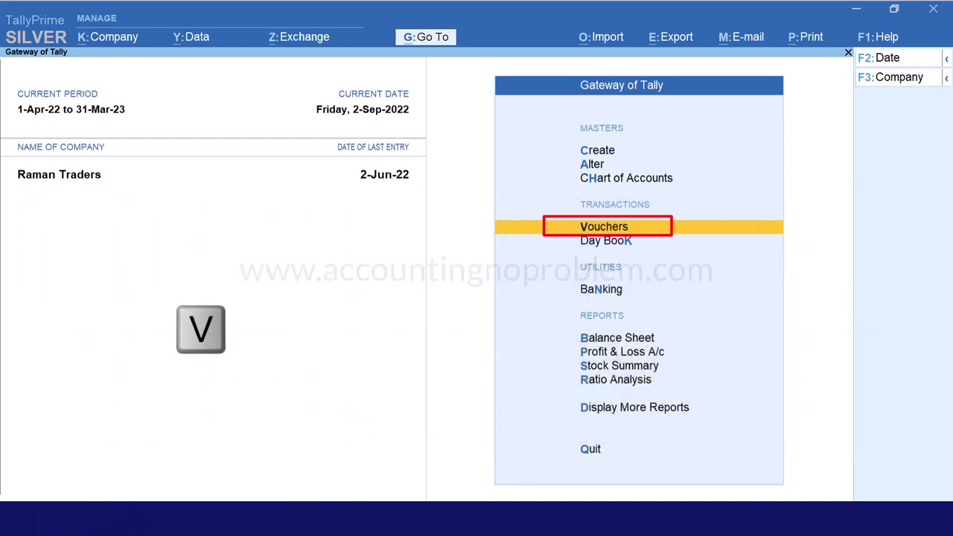
pyautogui.hotkey('alt', 'F5')
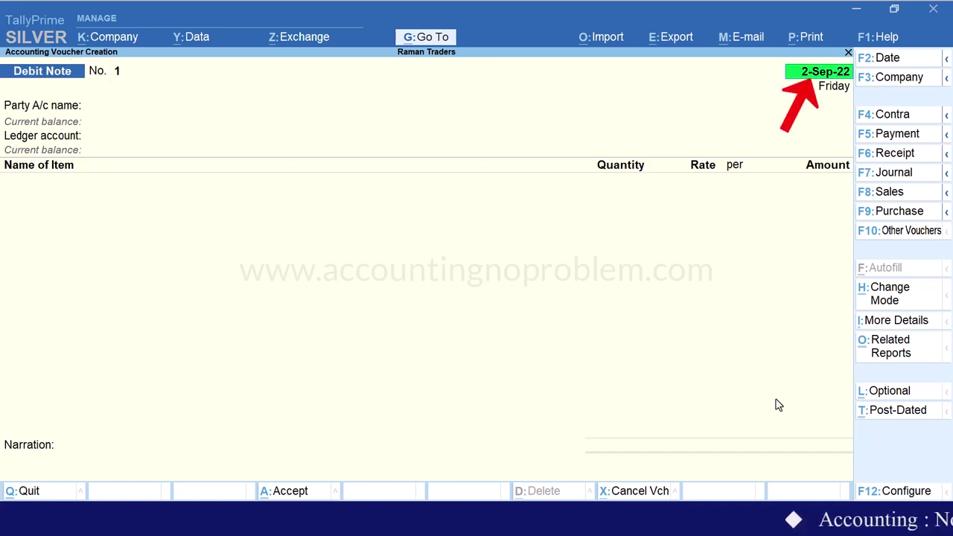
pyautogui.press('Return')
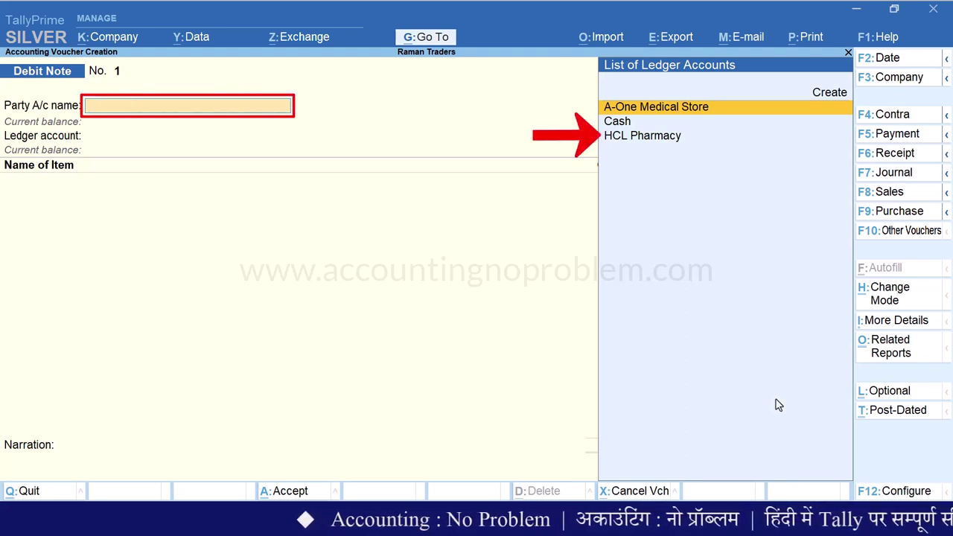
pyautogui.press('Down')
pyautogui.press('Down')
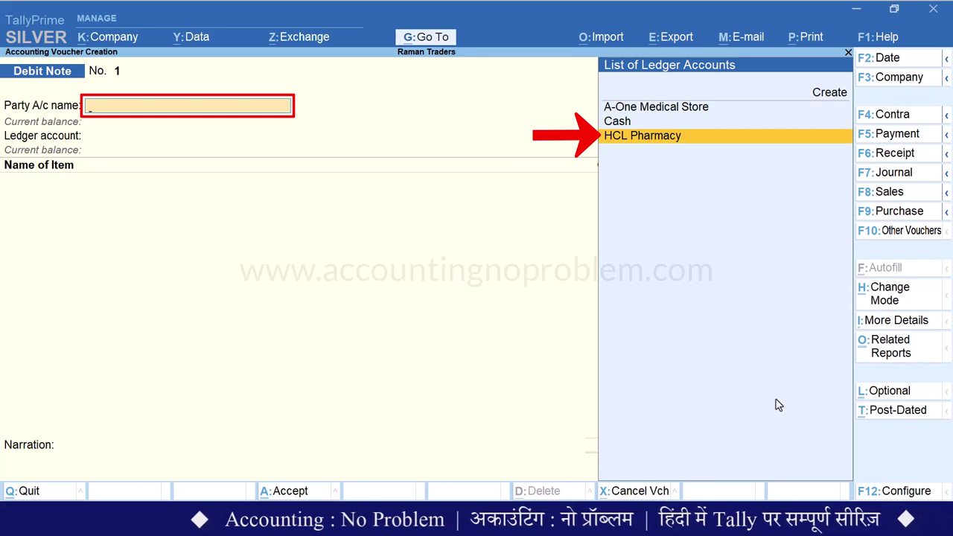
pyautogui.press('Return')
# Step: Set the original invoice number to 64 and its date to 1-Jun-22 in the debit note's party details, and accept them
pyautogui.press('Return')
pyautogui.press('Return')
pyautogui.press('Return')
pyautogui.press('Return')
pyautogui.press('Return')
pyautogui.press('Return')
pyautogui.press('Return')
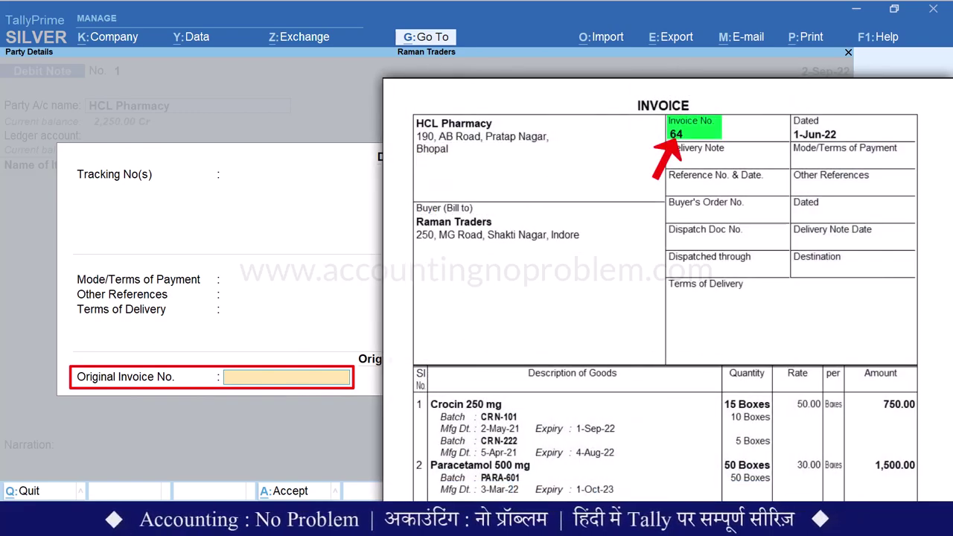
pyautogui.write('64')
pyautogui.press('Return')
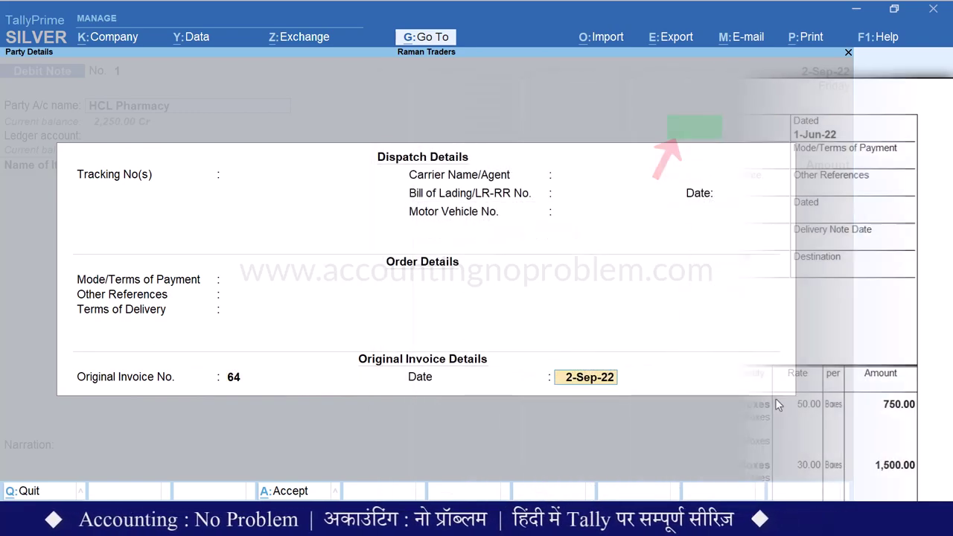
pyautogui.write('1.6')
pyautogui.press('Return')
pyautogui.hotkey('ctrl', 'a')
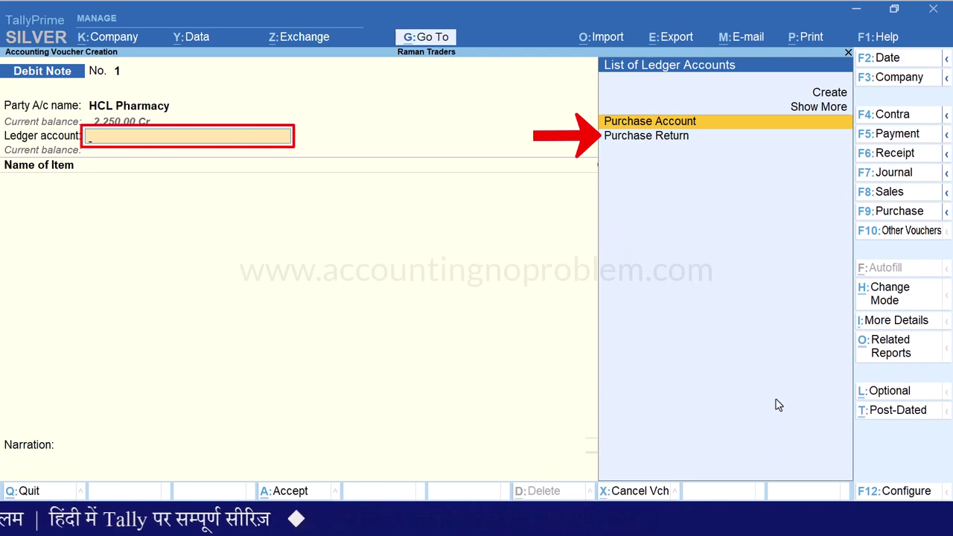
# Step: Set Purchase Return as the debit note's ledger account and choose Crocin 250 mg as the item, backing out of its batch allocation
pyautogui.press('Down')
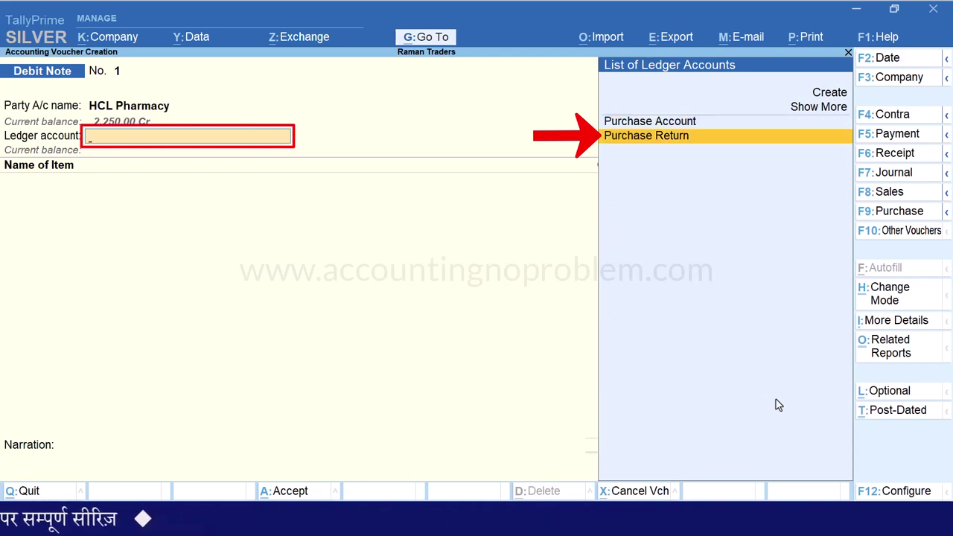
pyautogui.press('Return')
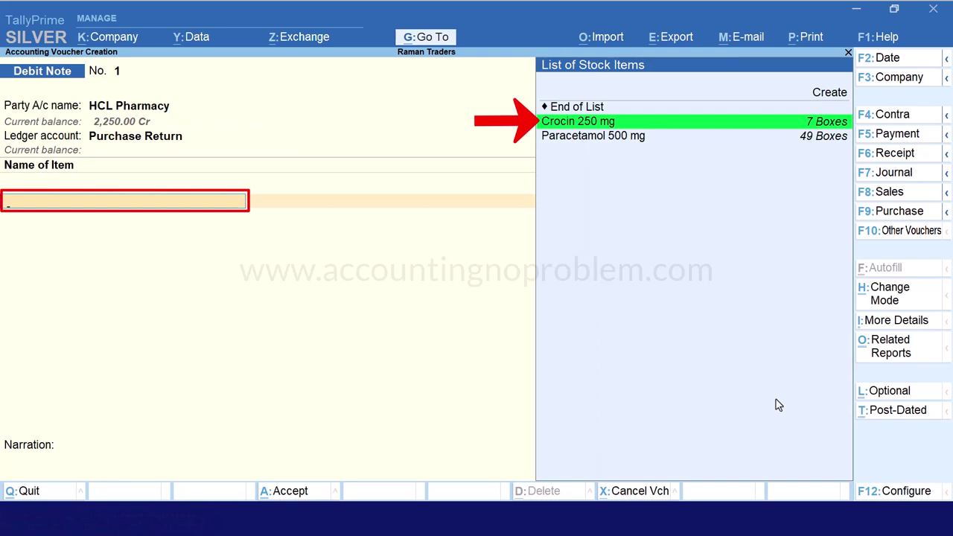
pyautogui.press('Return')
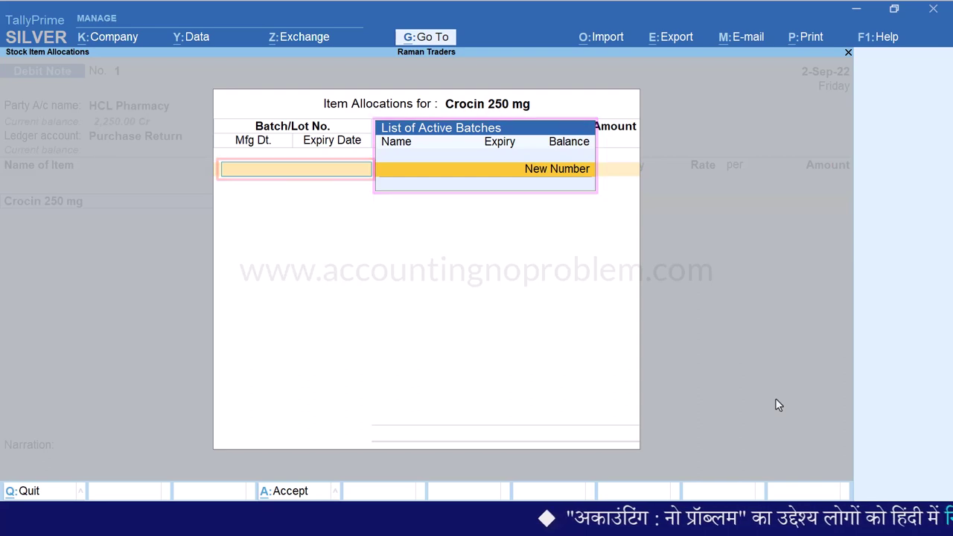
pyautogui.press('BackSpace')
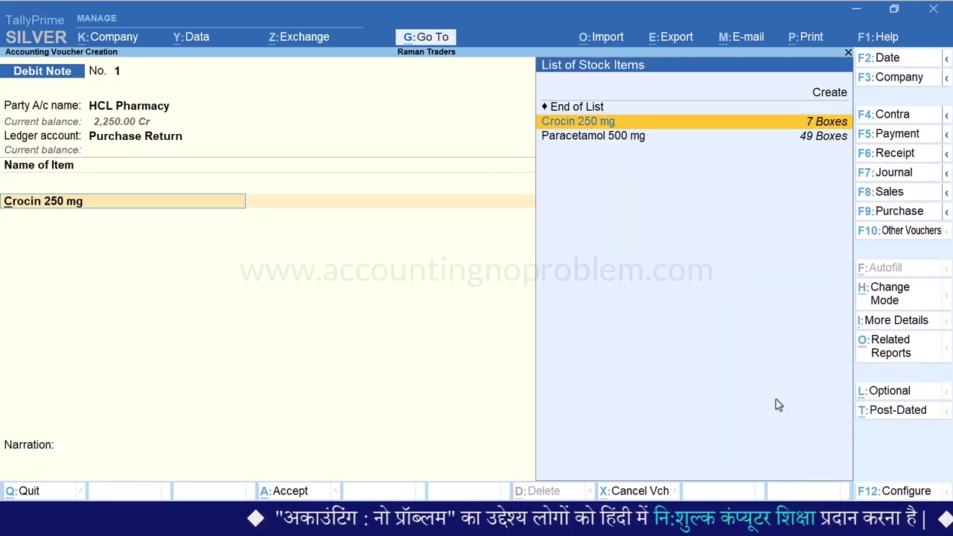
# Step: Set Use Expired Batches for Stock items to Yes in the debit note's configuration and save it
pyautogui.press('F12')
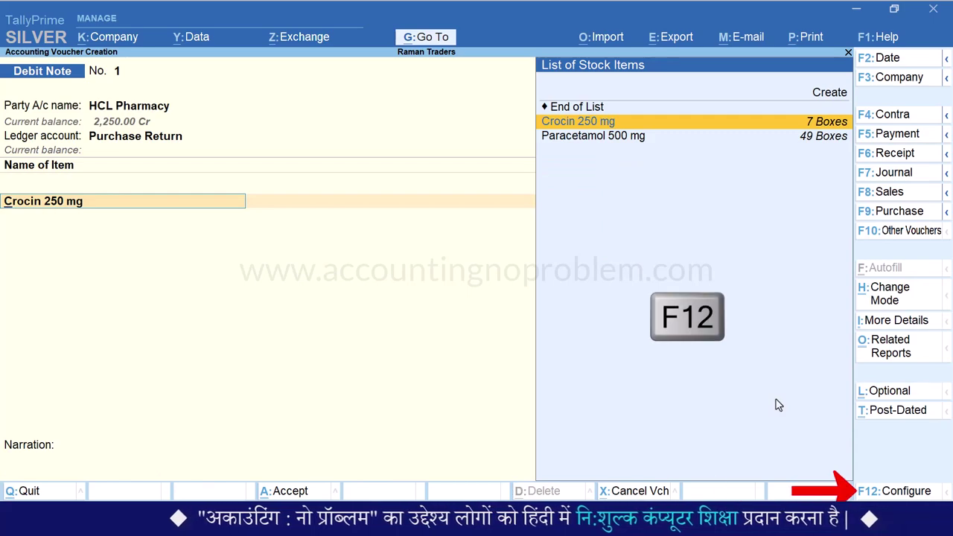
pyautogui.press('Down')
pyautogui.press('Down')
pyautogui.press('Down')
pyautogui.press('Down')
pyautogui.press('Down')
pyautogui.press('Down')
pyautogui.press('Down')
pyautogui.press('Down')
pyautogui.press('Down')
pyautogui.press('Down')
pyautogui.press('Down')
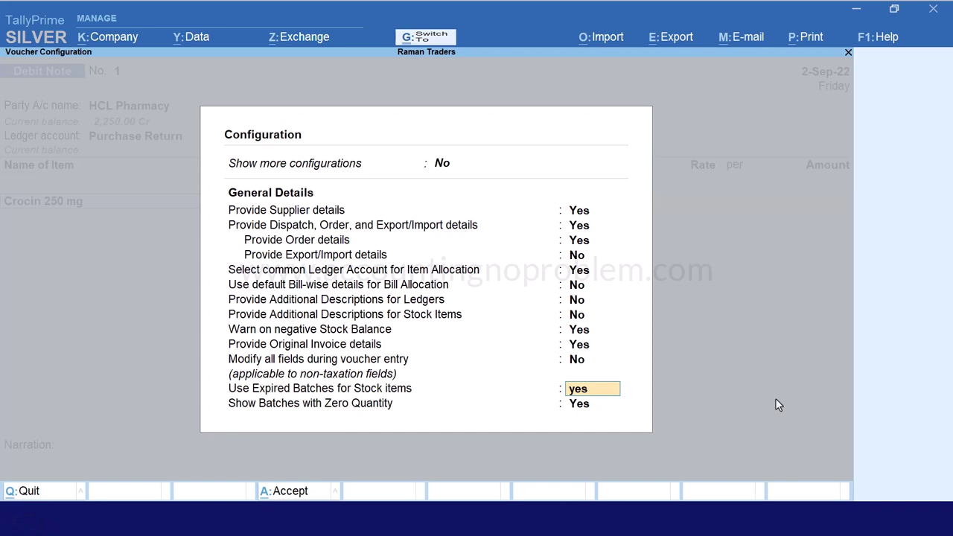
pyautogui.hotkey('ctrl', 'a')
# Step: Allocate 7 boxes of Crocin 250 mg from batch CRN-101 at a rate of 50.00 per box in the debit note
pyautogui.press('Return')
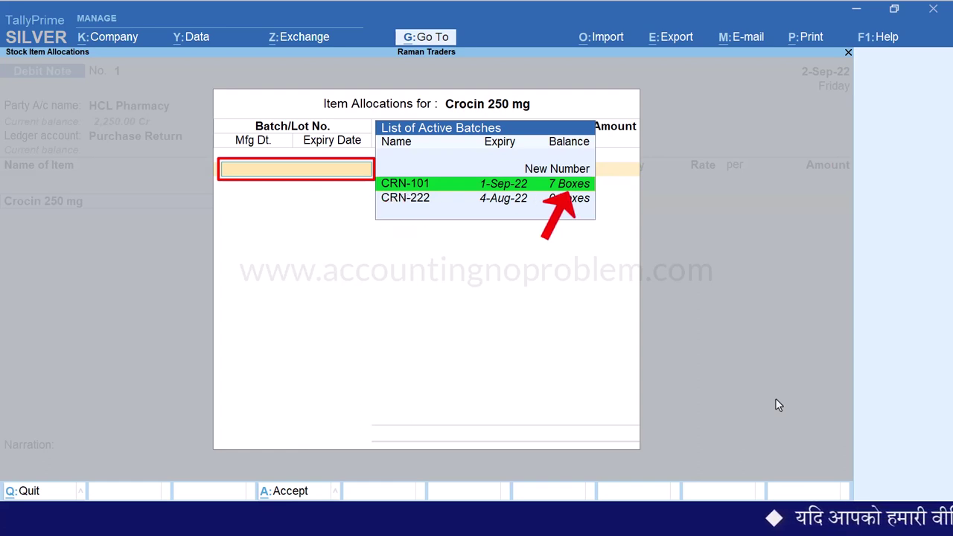
pyautogui.press('Return')
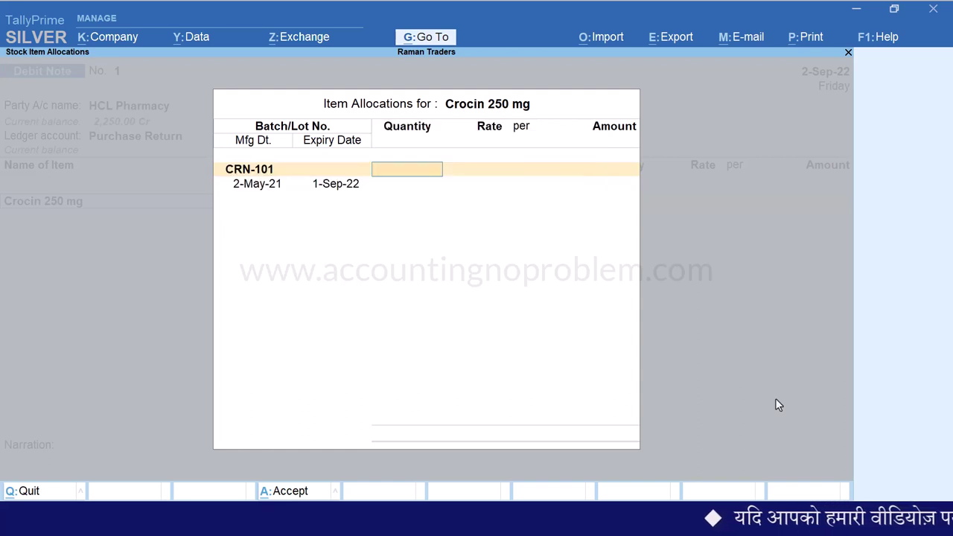
pyautogui.press('Return')
pyautogui.press('Return')
pyautogui.press('Return')
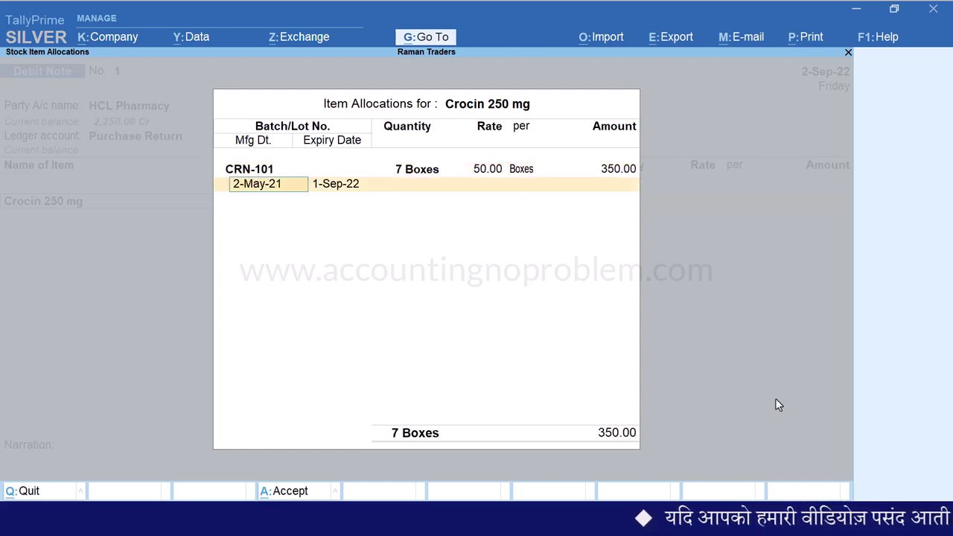
pyautogui.press('Return')
pyautogui.press('Return')
pyautogui.press('Return')
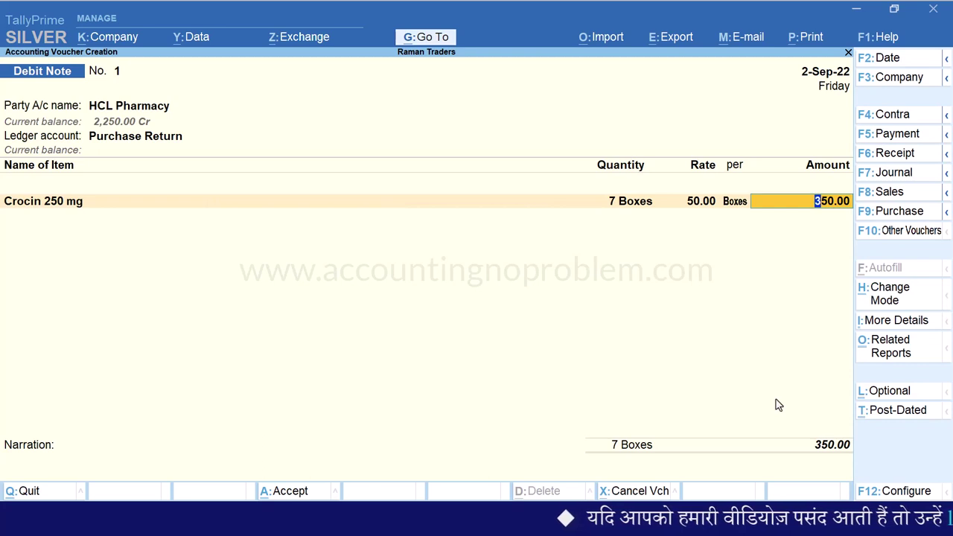
# Step: End the item list, enter the narration "Being CRN-101 expired and goods Return." and save the debit note
pyautogui.press('Return')
pyautogui.press('Return')
pyautogui.press('Return')
pyautogui.press('Return')
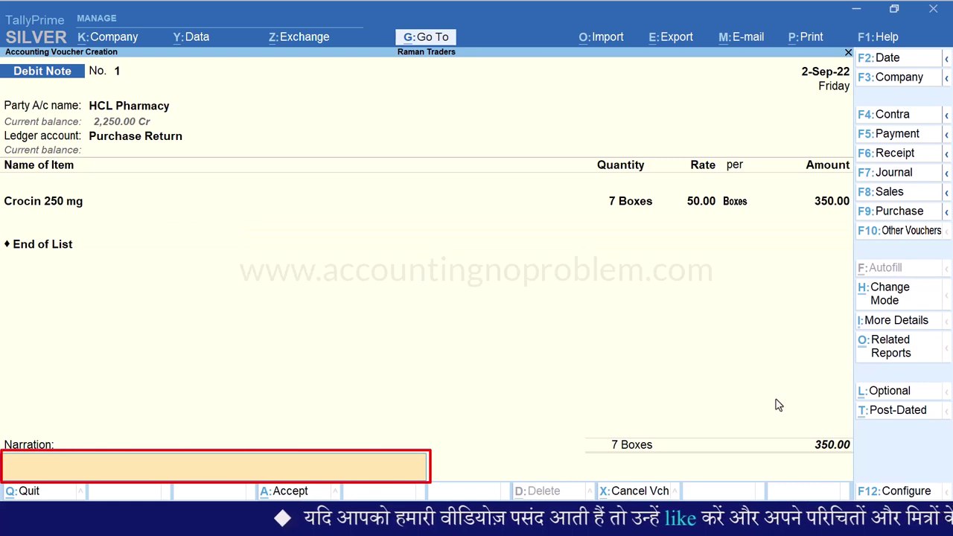
pyautogui.write('Being CRN-101 expired and goods Return.')
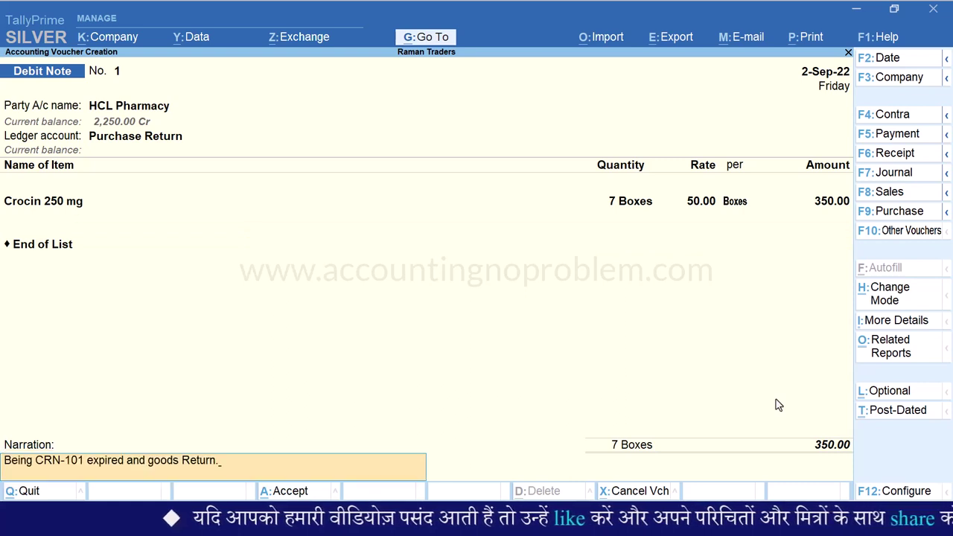
pyautogui.press('Return')
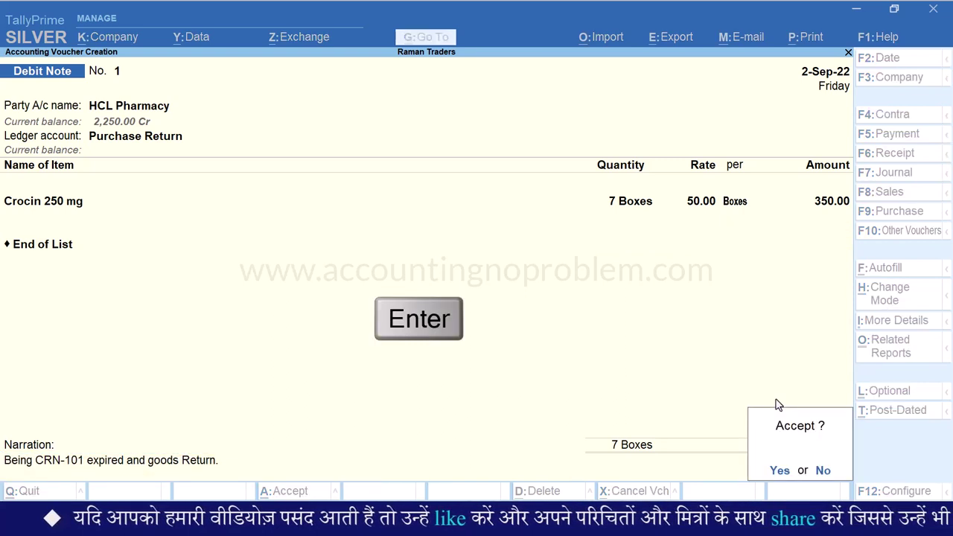
pyautogui.press('Return')
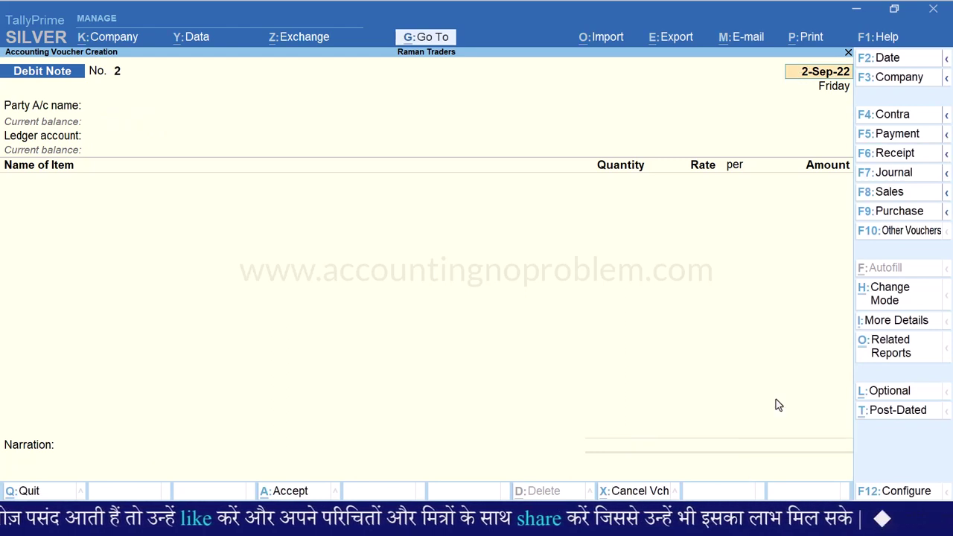
# Step: Set Use Expired Batches for Stock items back to No in the debit note configuration, and leave voucher entry for the Gateway of Tally
pyautogui.press('F12')
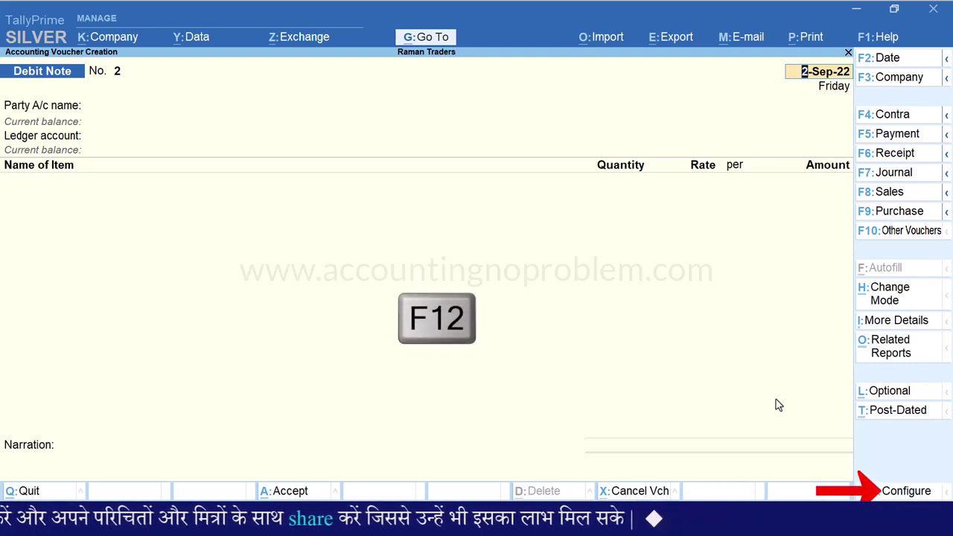
pyautogui.press('Down')
pyautogui.press('Down')
pyautogui.press('Down')
pyautogui.press('Down')
pyautogui.press('Down')
pyautogui.press('Down')
pyautogui.press('Down')
pyautogui.press('Down')
pyautogui.press('Down')
pyautogui.press('Down')
pyautogui.press('Down')
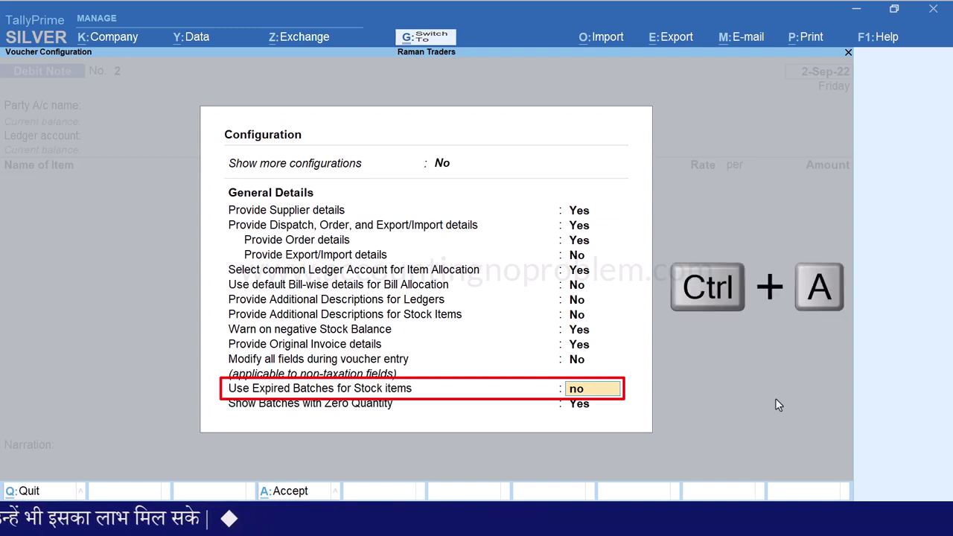
pyautogui.hotkey('ctrl', 'a')
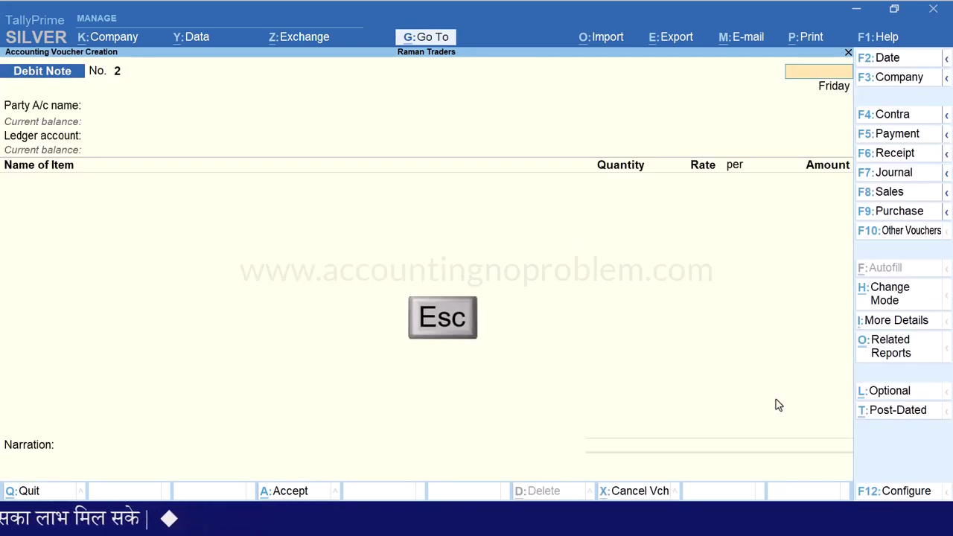
pyautogui.press('Escape')
pyautogui.press('Escape')
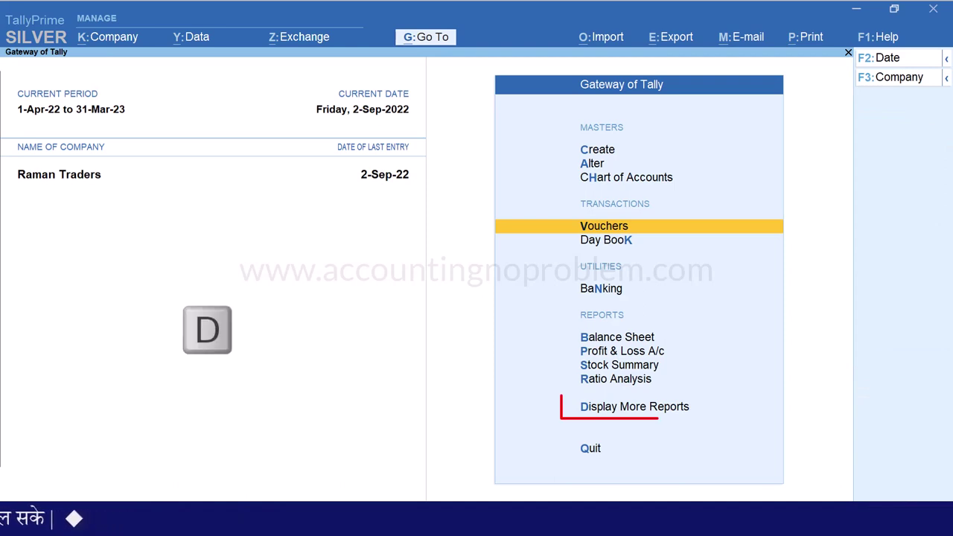
# Step: Open the batch vouchers report for Crocin 250 mg, batch CRN-101, from the inventory books
pyautogui.press('d')
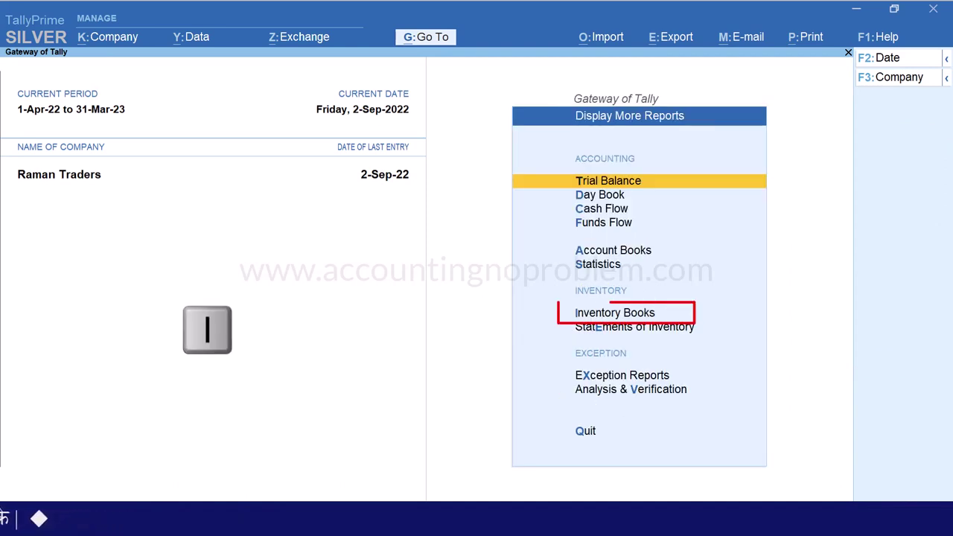
pyautogui.press('i')
pyautogui.press('a')
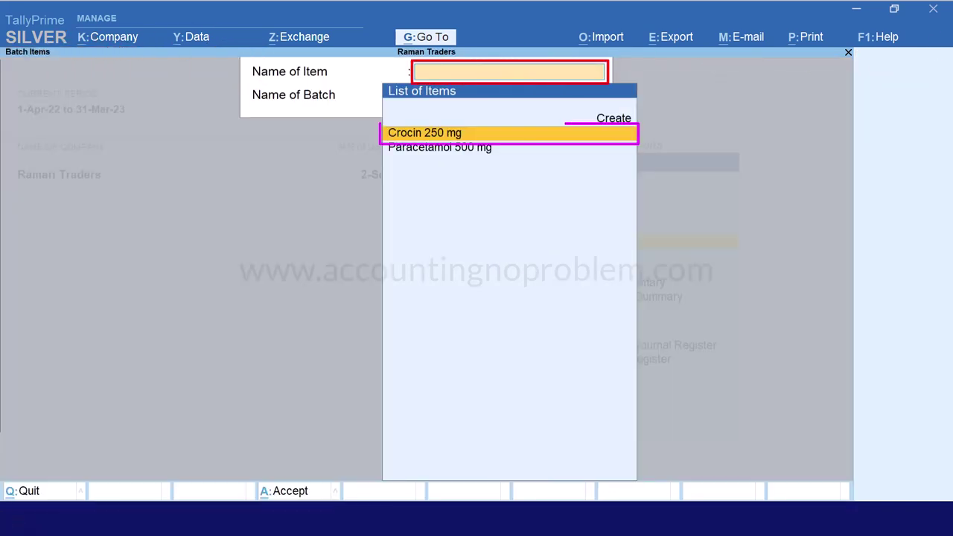
pyautogui.press('Return')
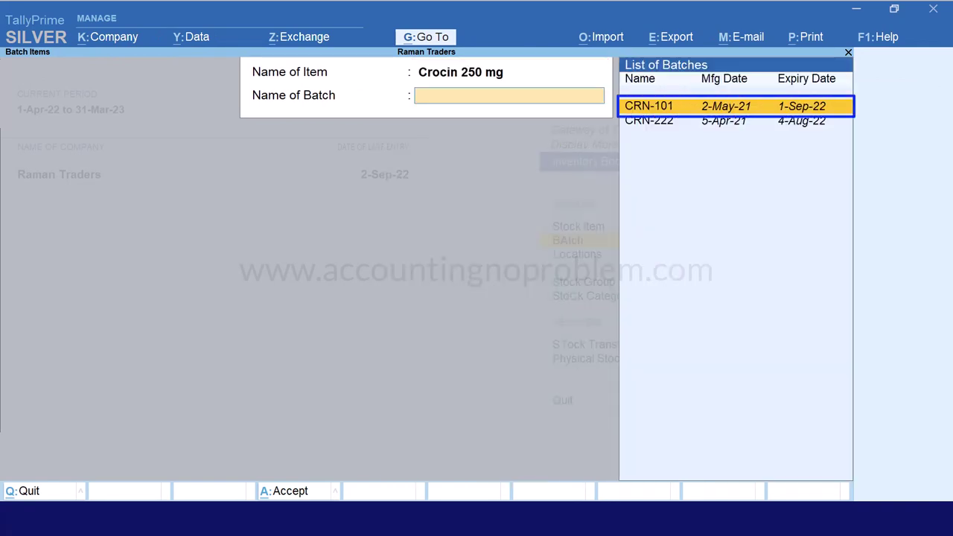
pyautogui.press('Return')
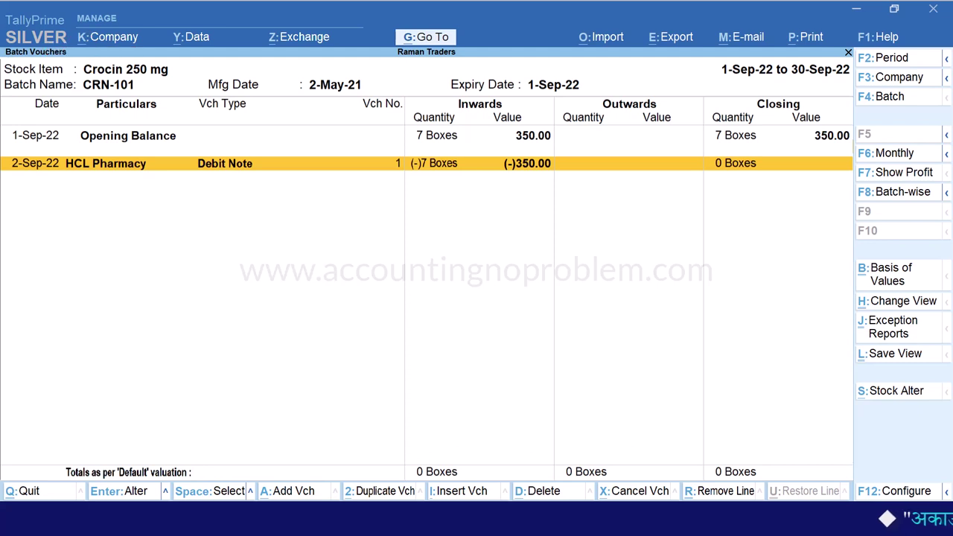
# Step: Set the batch report's period to 1-Apr-22 to 31-Mar-23 and examine the HCL Pharmacy debit note entry
pyautogui.press('F2')
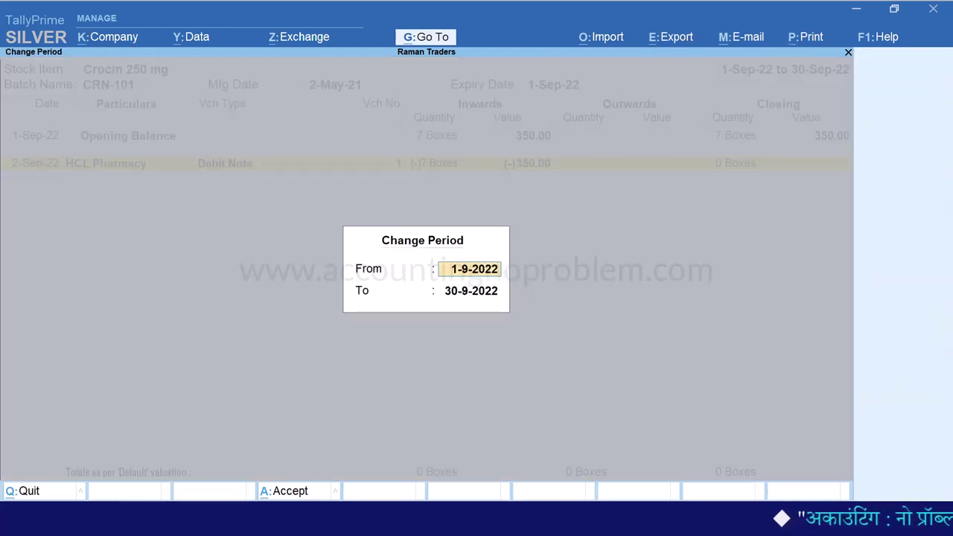
pyautogui.write('1.4')
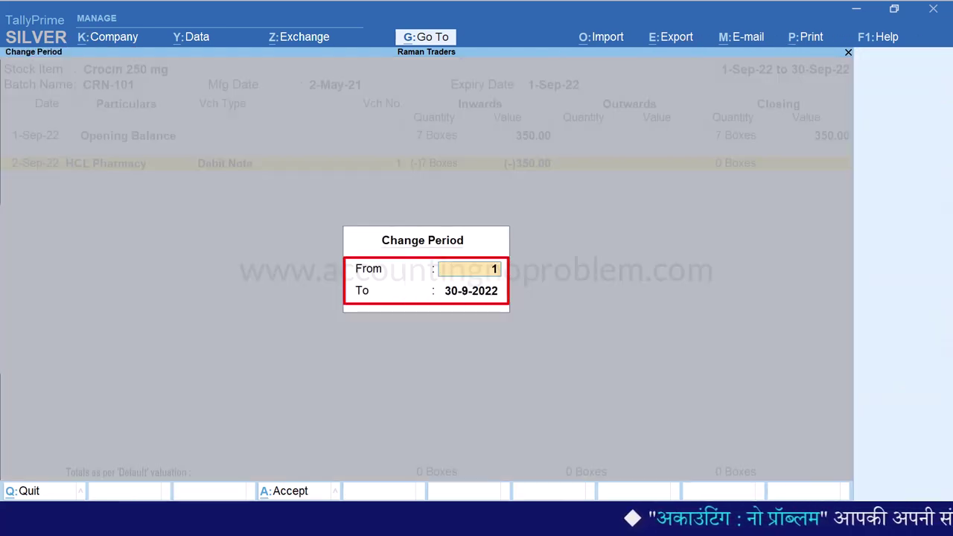
pyautogui.press('Return')
pyautogui.write('31.3')
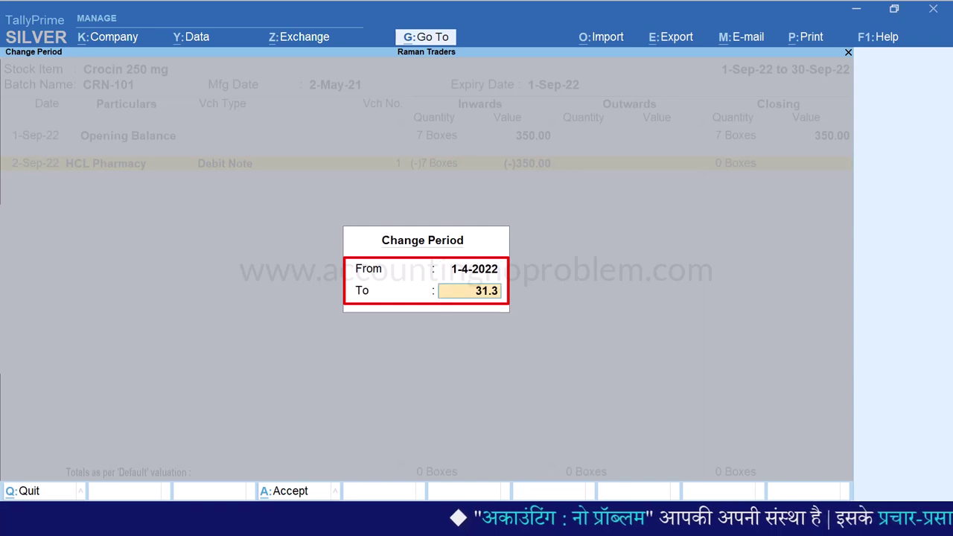
pyautogui.press('Return')
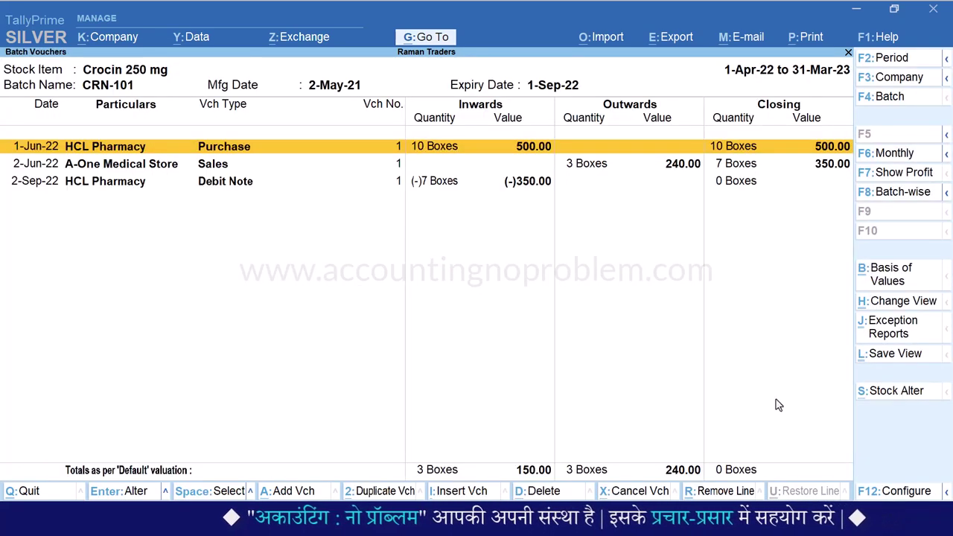
pyautogui.press('Down')
pyautogui.press('Down')
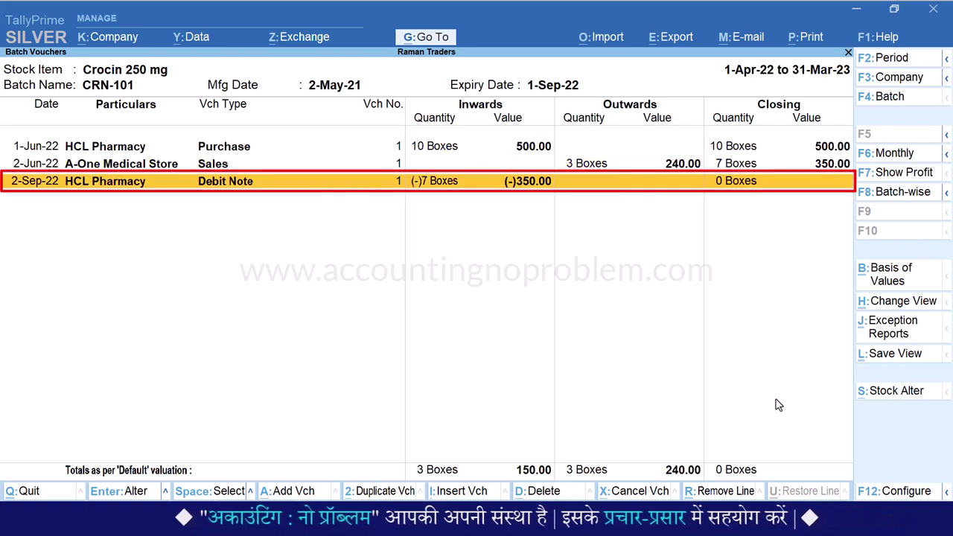